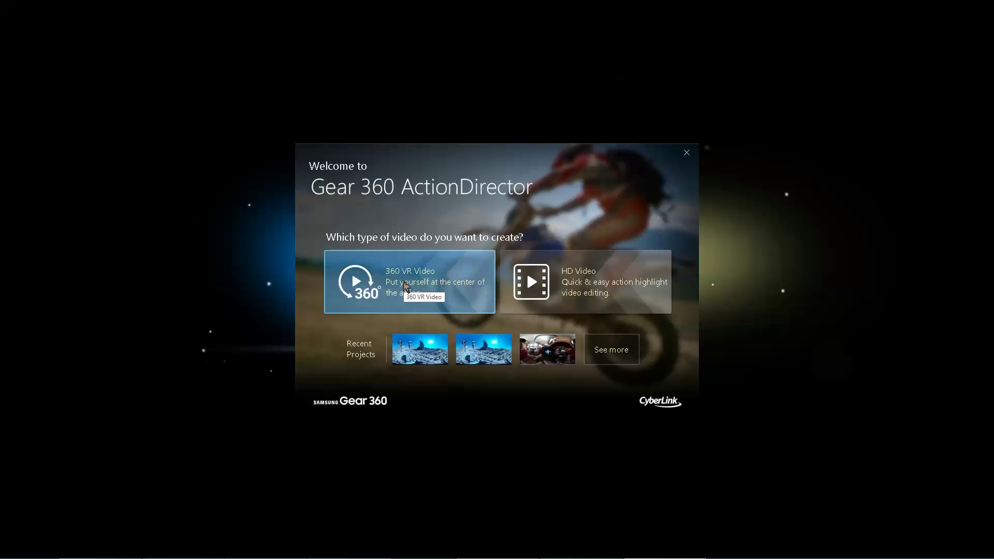
# - Start a new 360 VR Video project, which loads the Gear360_Ballet.mp4 sample clip
pyautogui.click(357, 310)
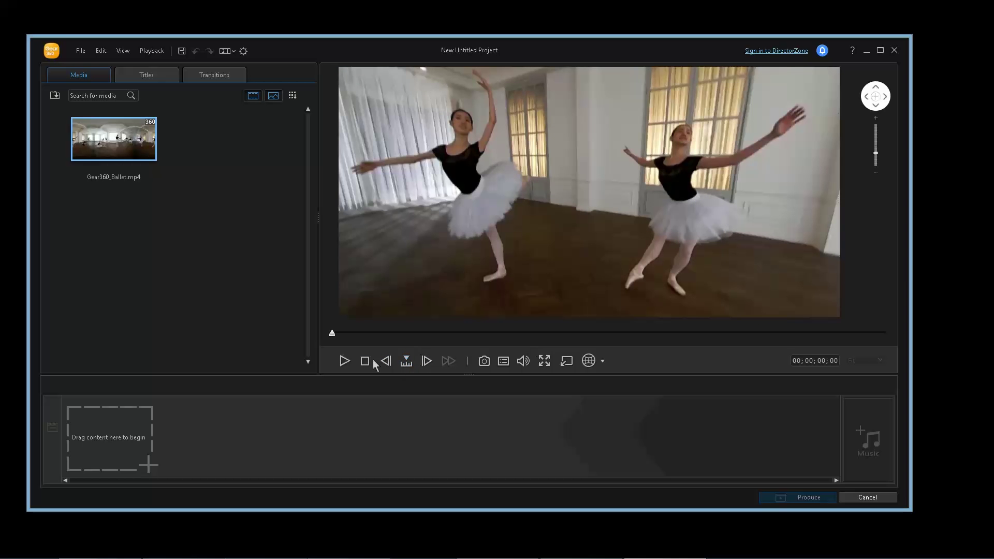
pyautogui.click(344, 361)
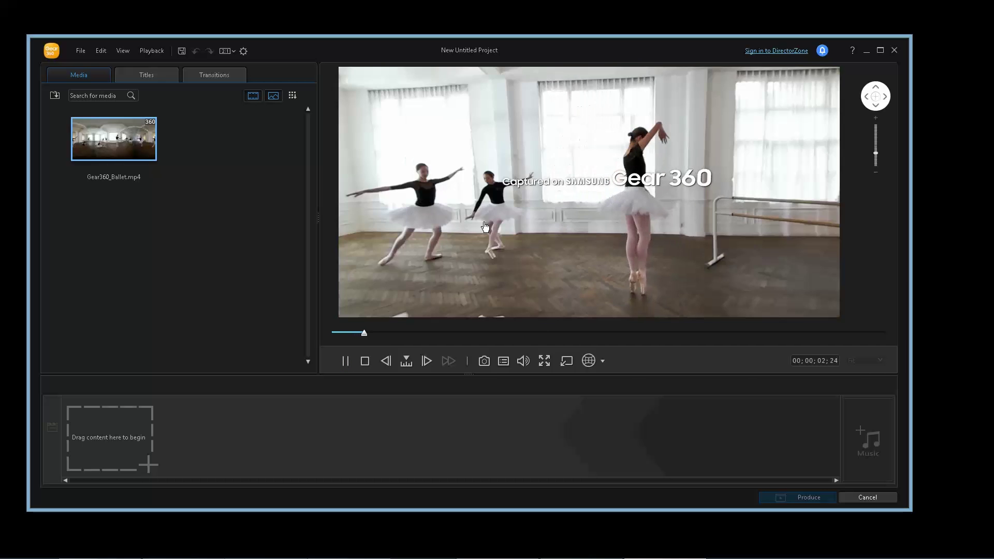
pyautogui.moveTo(572, 279); pyautogui.dragTo(638, 280)
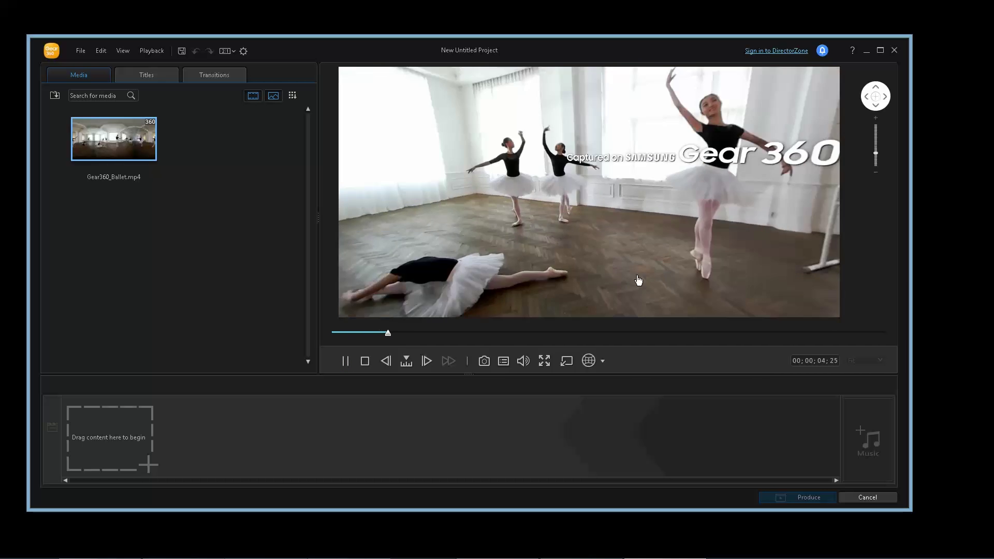
pyautogui.click(345, 361)
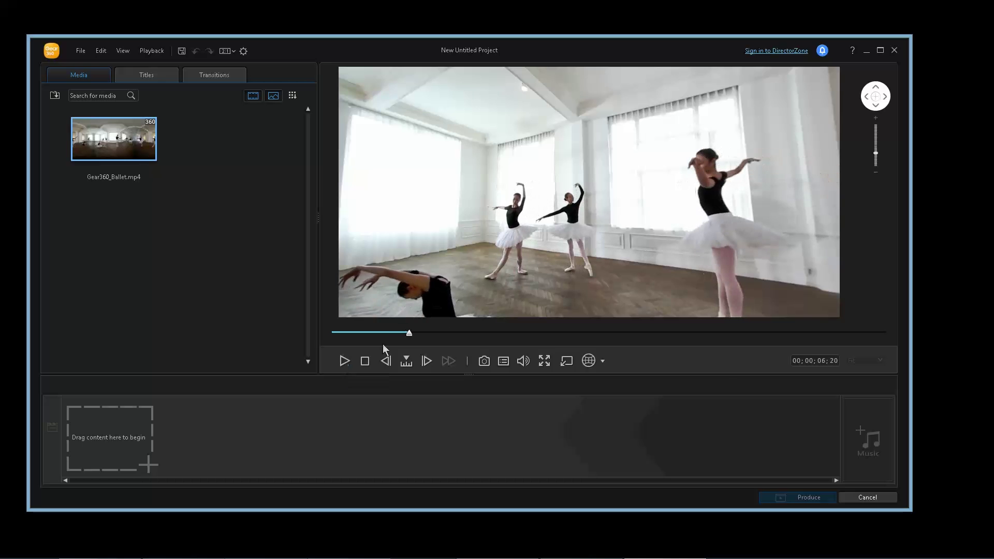
pyautogui.moveTo(611, 202); pyautogui.dragTo(444, 297)
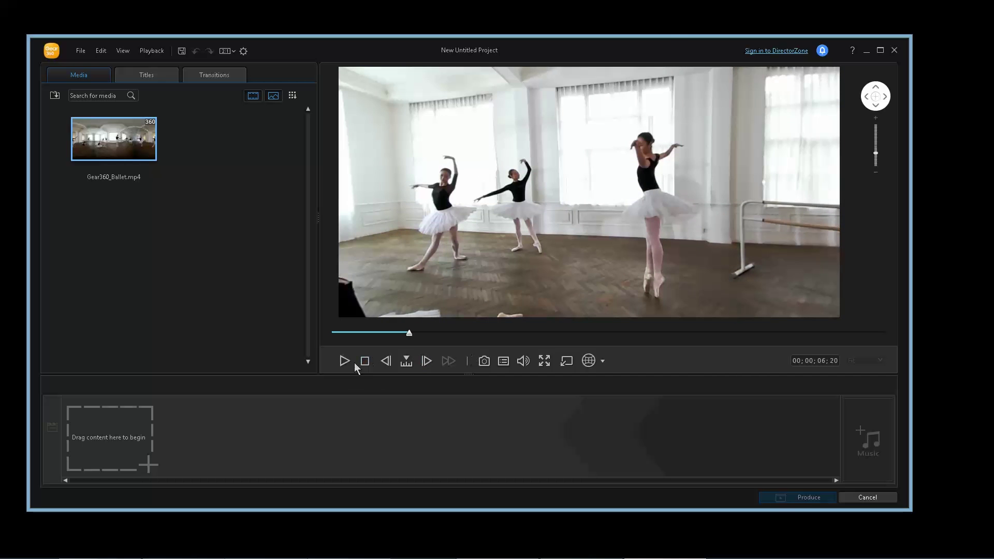
pyautogui.click(588, 361)
pyautogui.click(588, 360)
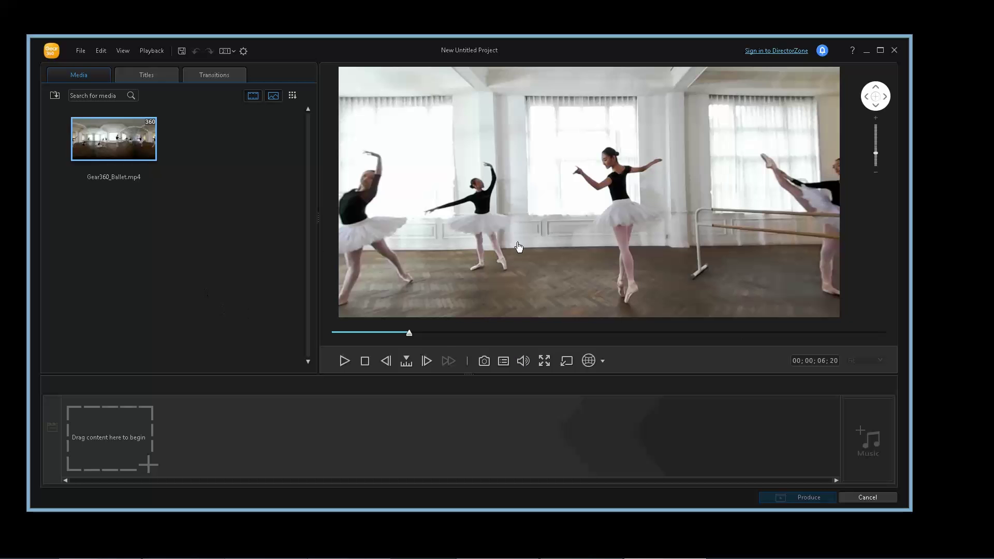
pyautogui.moveTo(519, 247); pyautogui.dragTo(640, 255)
pyautogui.moveTo(415, 232); pyautogui.dragTo(530, 239)
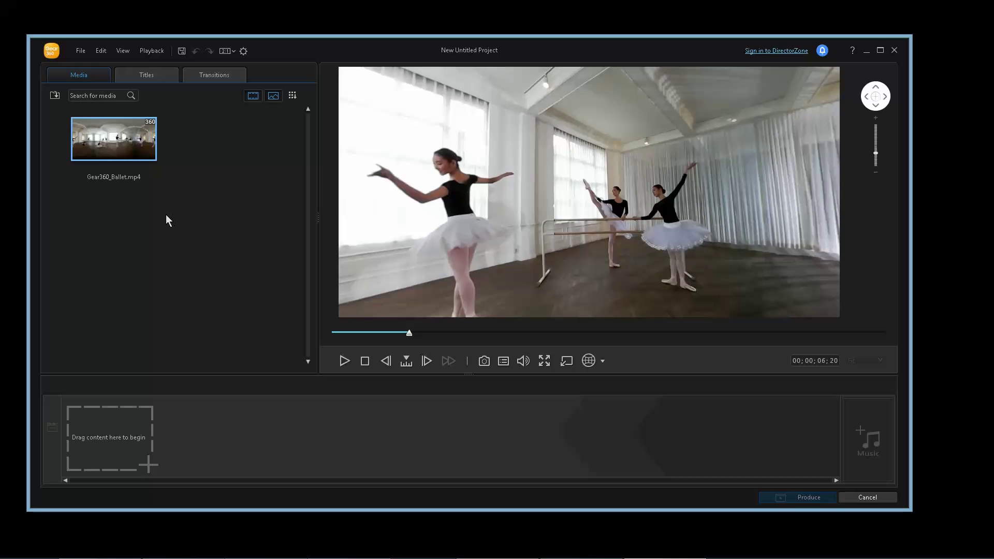
pyautogui.hotkey('alt', 'Tab')
pyautogui.hotkey('alt', 'Tab')
pyautogui.hotkey('alt', 'Tab')
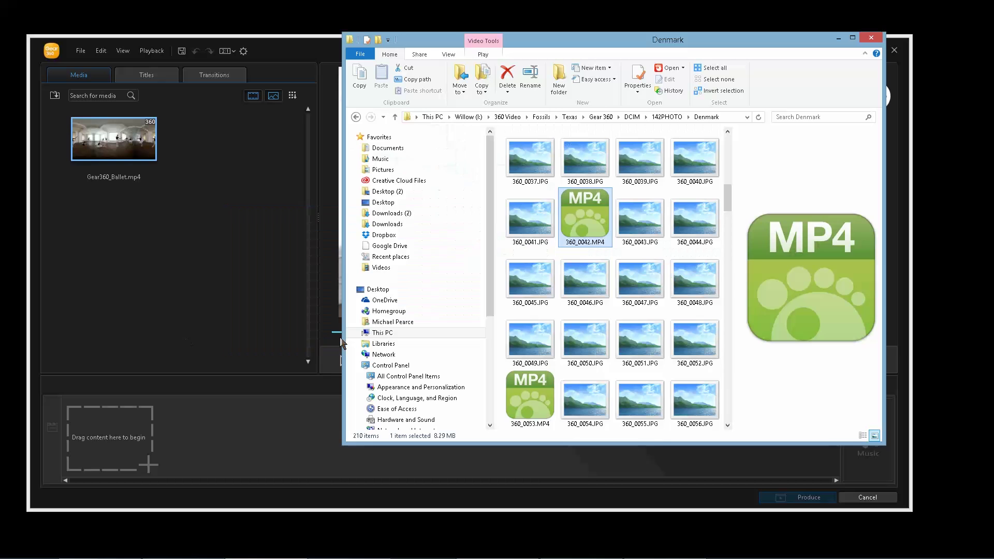
# - Preview 360_0041.JPG from the Denmark folder, then drag it into the Media panel
pyautogui.click(538, 226)
pyautogui.doubleClick(537, 223)
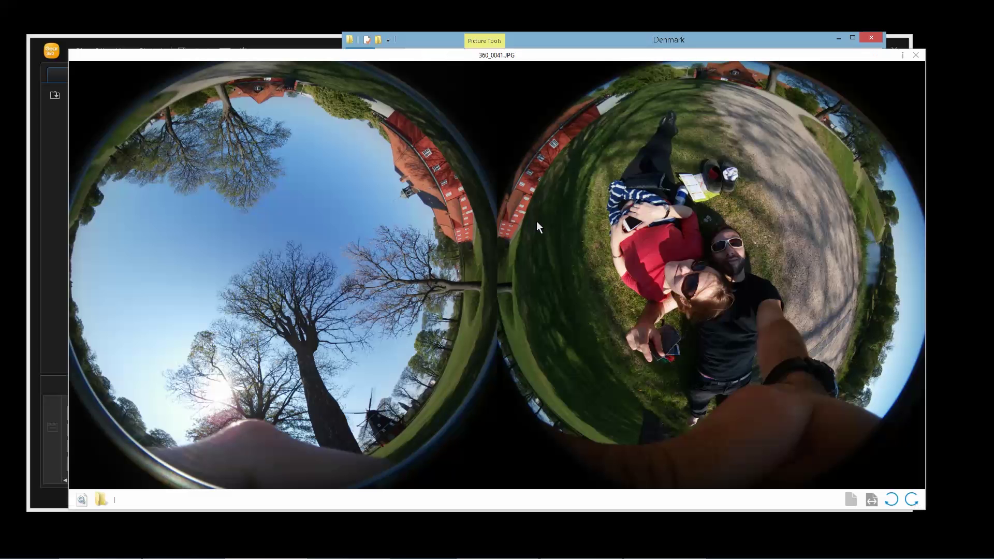
pyautogui.hotkey('alt', 'F4')
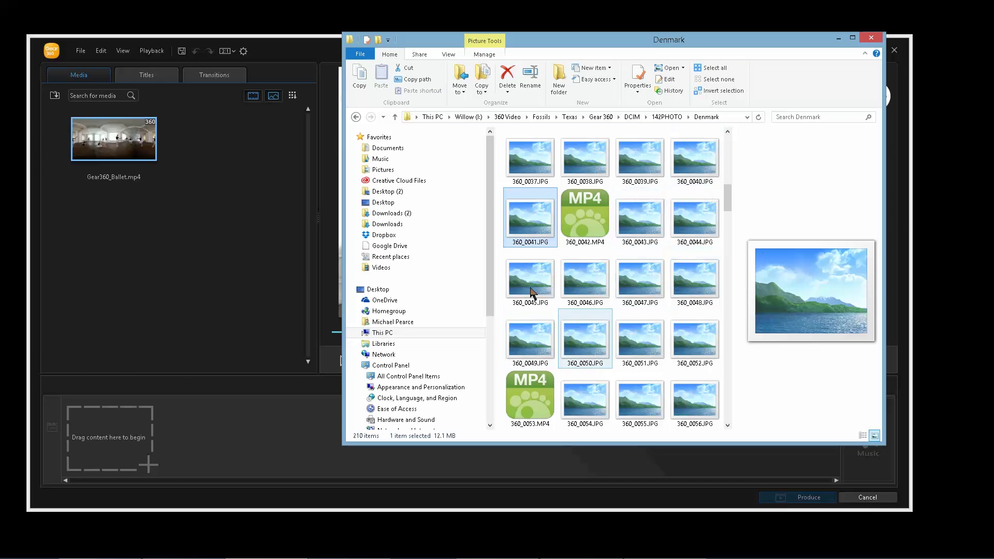
pyautogui.moveTo(554, 228); pyautogui.dragTo(280, 176)
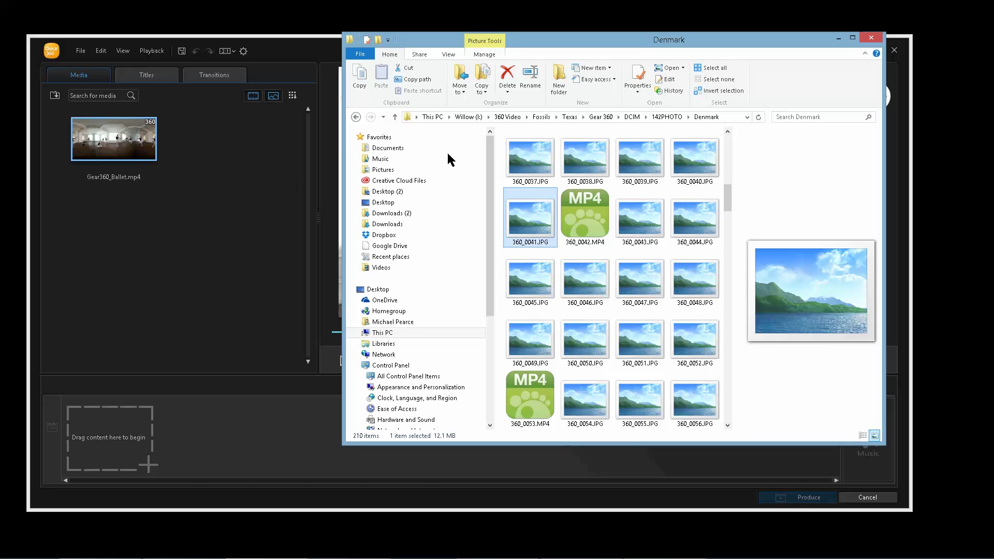
pyautogui.doubleClick(541, 228)
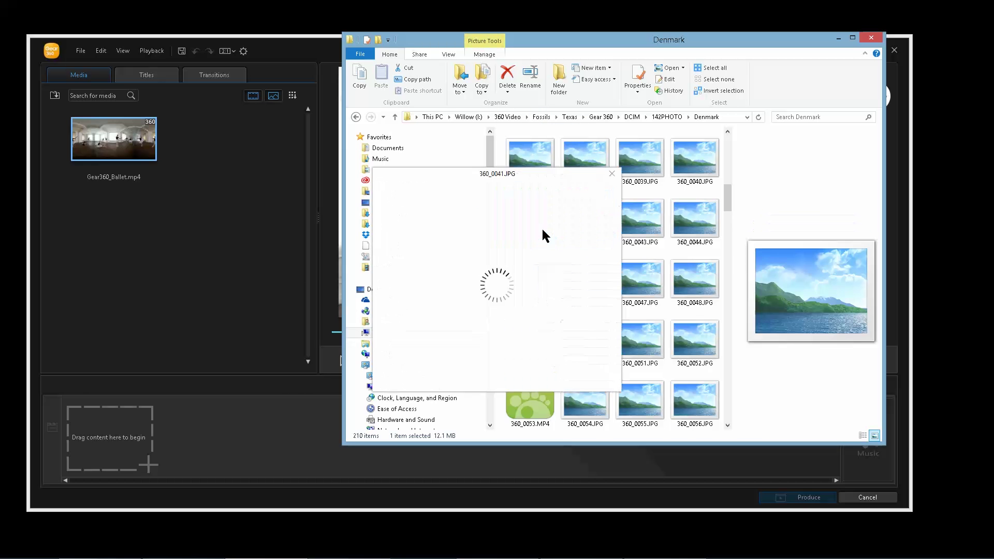
pyautogui.hotkey('alt', 'F4')
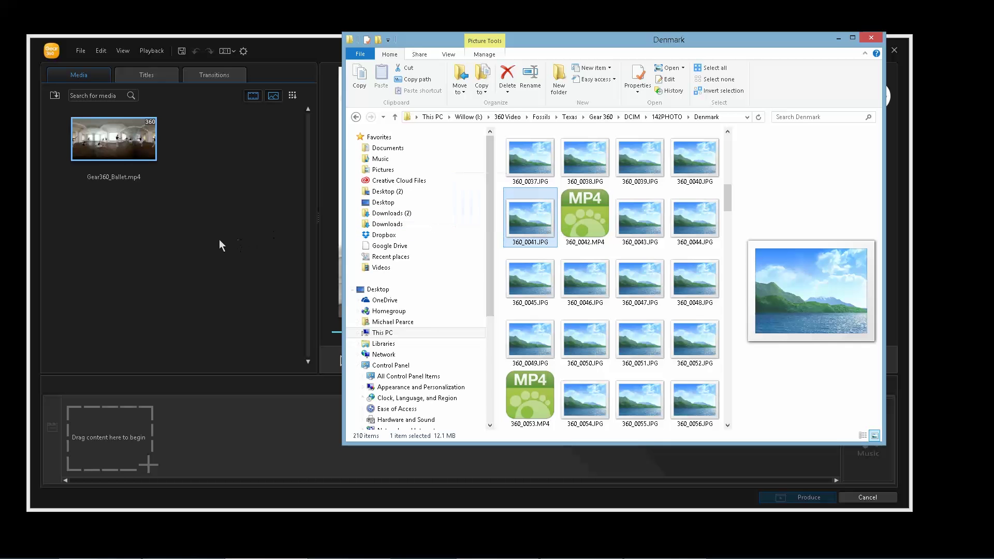
pyautogui.moveTo(219, 239); pyautogui.dragTo(177, 247)
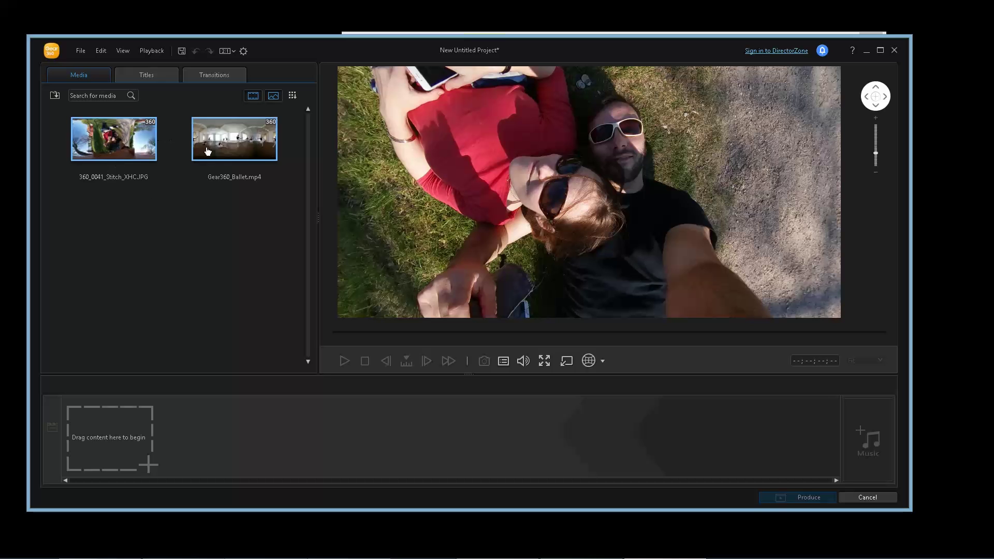
# - Look around the stitched 360_0041 photo, levelling the view on the path and red houses
pyautogui.moveTo(562, 166); pyautogui.dragTo(548, 258)
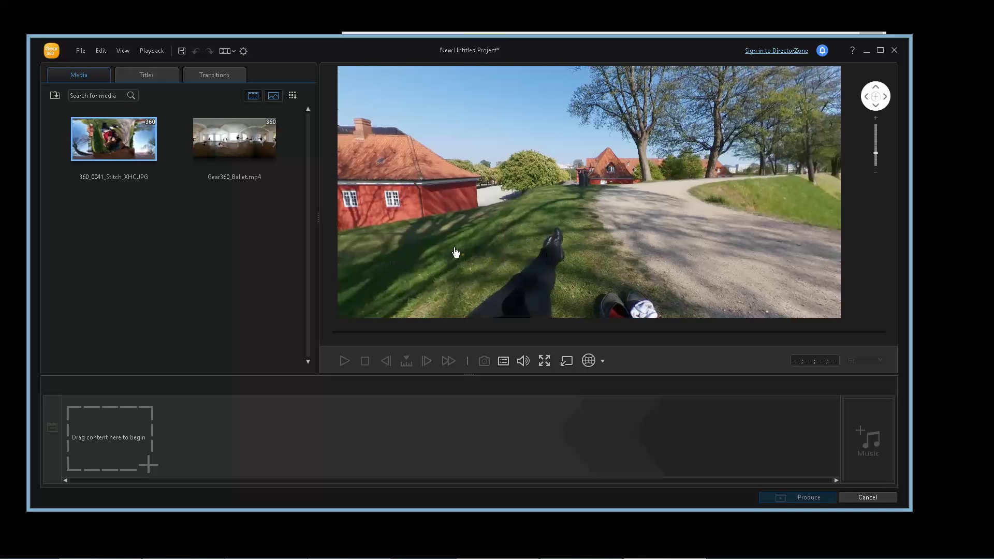
pyautogui.moveTo(502, 232); pyautogui.dragTo(641, 197)
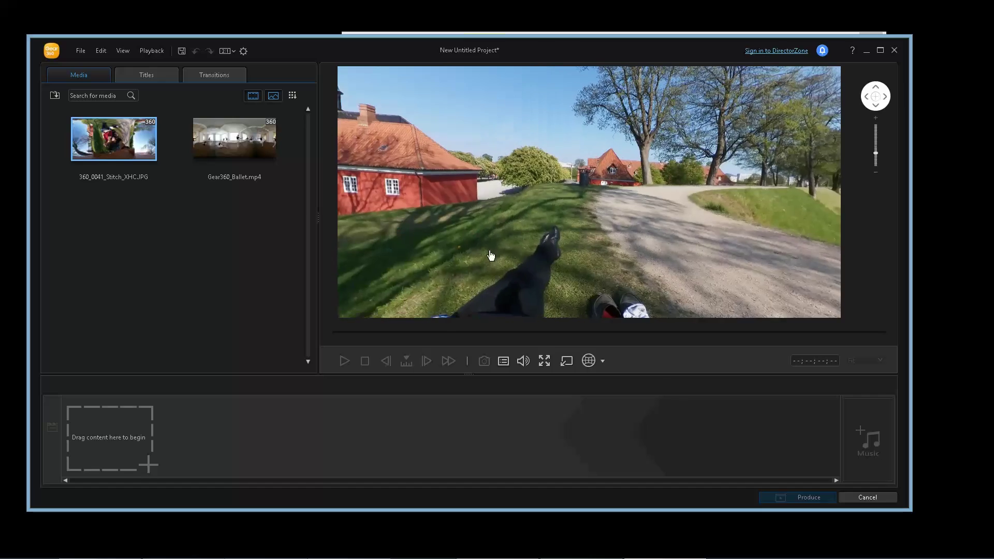
pyautogui.moveTo(757, 193); pyautogui.dragTo(739, 202)
pyautogui.moveTo(546, 221); pyautogui.dragTo(509, 221)
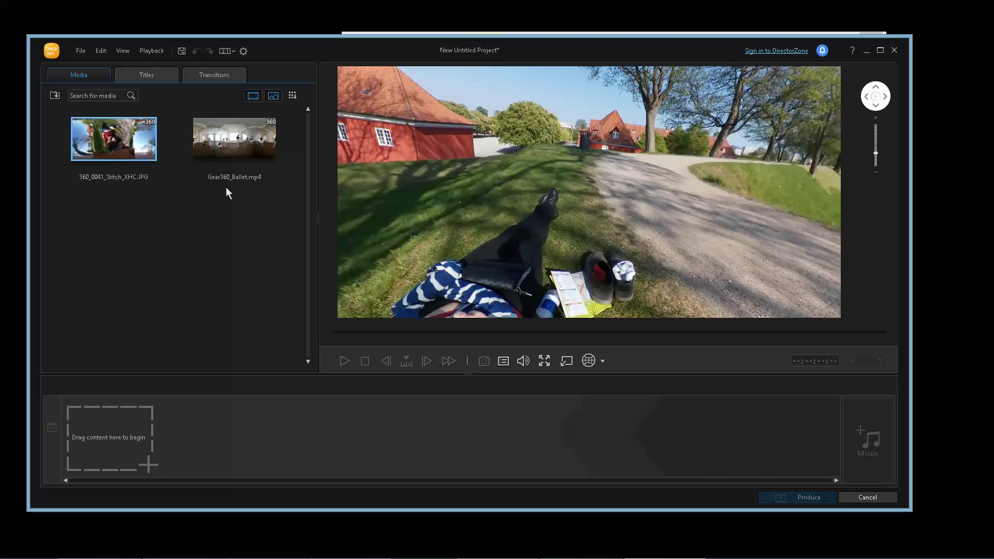
pyautogui.moveTo(584, 222); pyautogui.dragTo(595, 183)
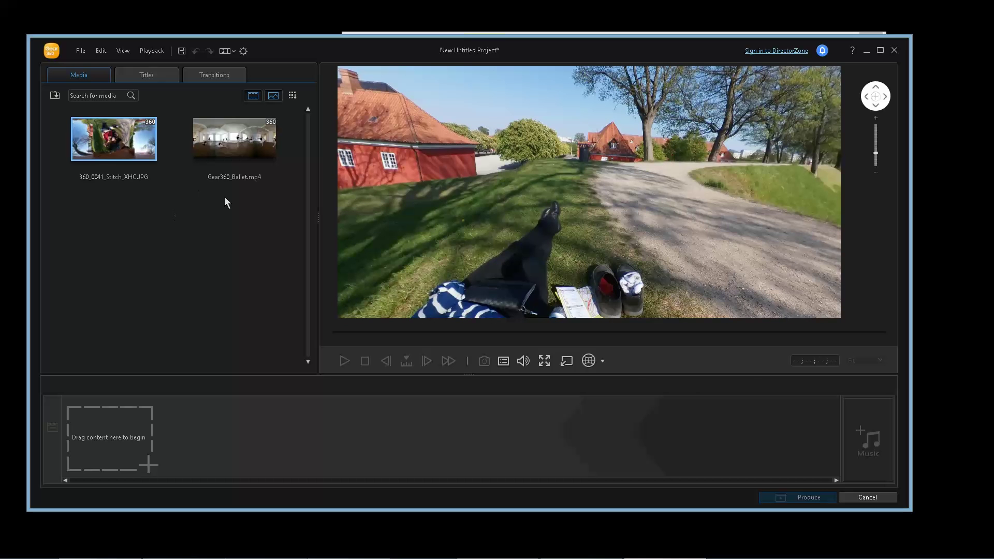
# - Import 360_0053.MP4 from the Denmark folder into the media library
pyautogui.hotkey('alt', 'Tab')
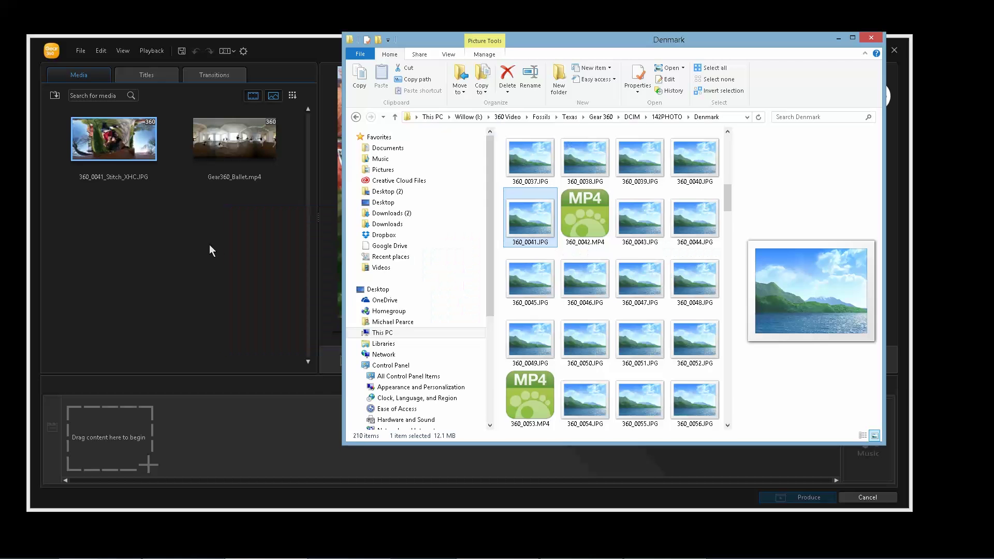
pyautogui.click(532, 395)
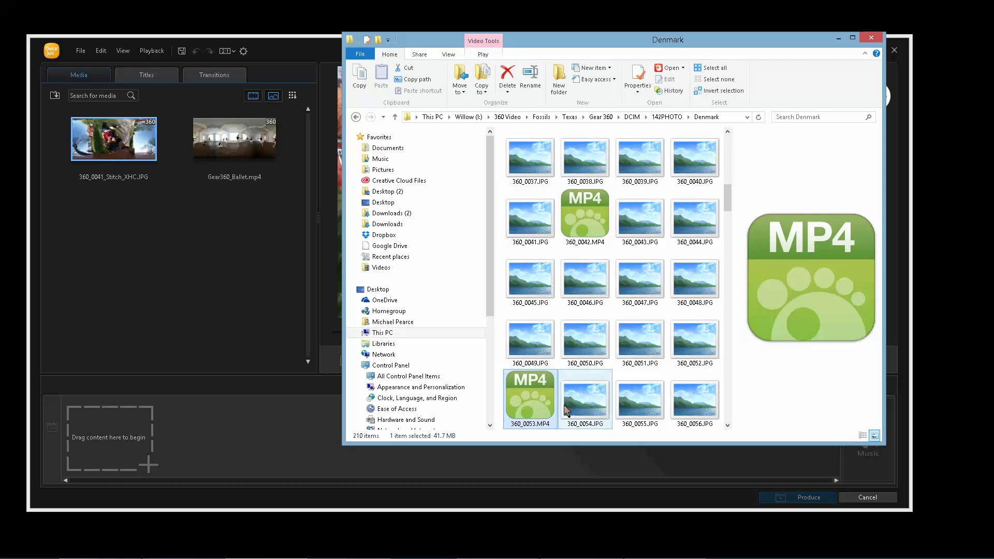
pyautogui.moveTo(529, 396); pyautogui.dragTo(118, 253)
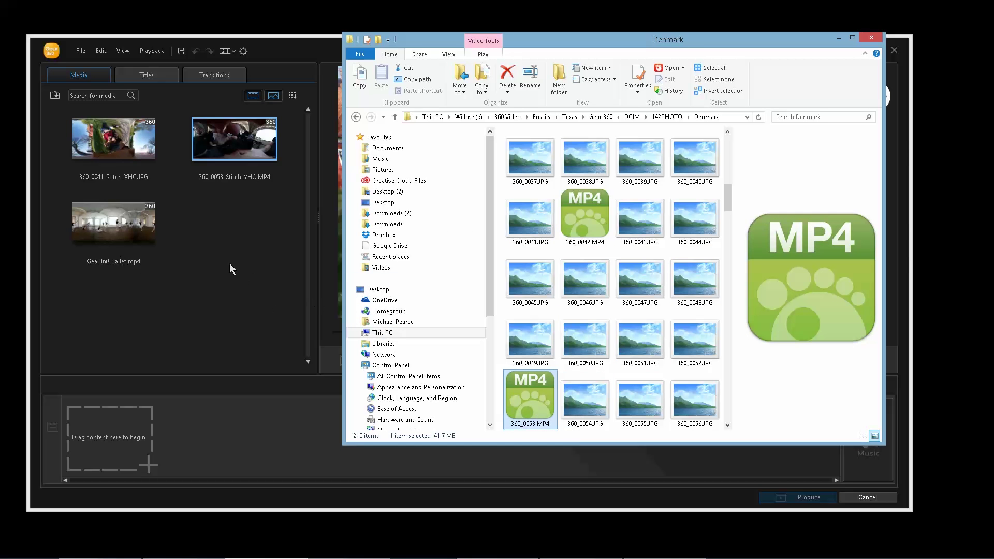
pyautogui.click(226, 296)
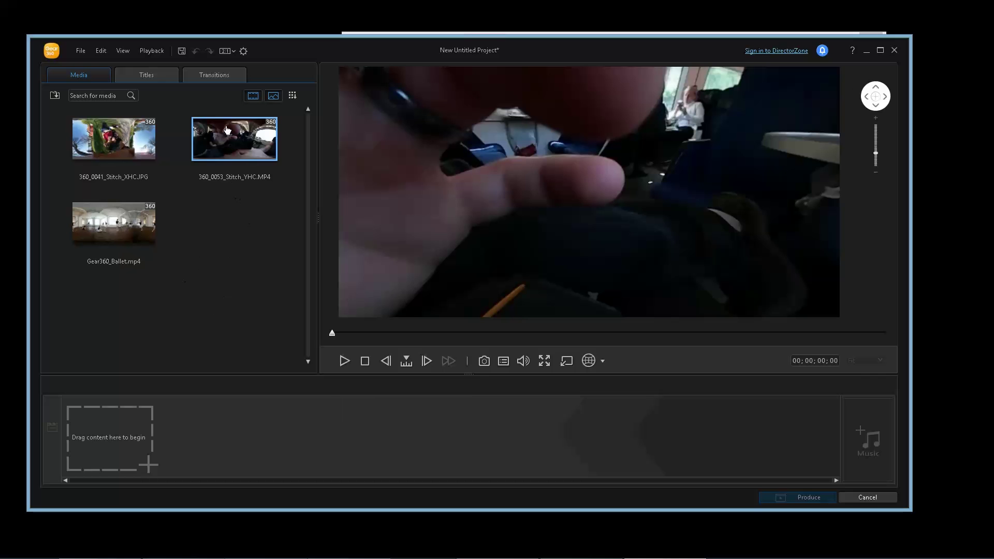
pyautogui.click(247, 241)
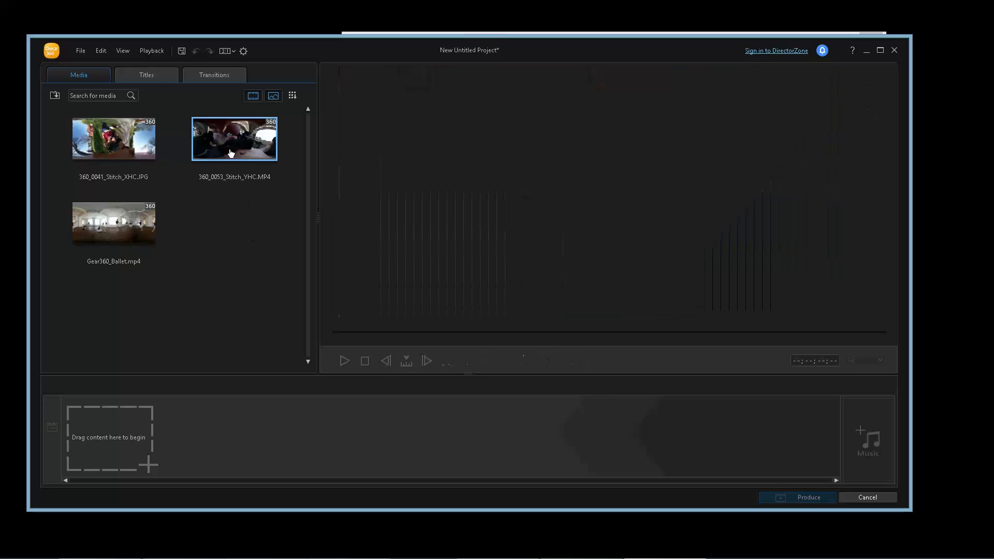
pyautogui.hotkey('ctrl', 'a')
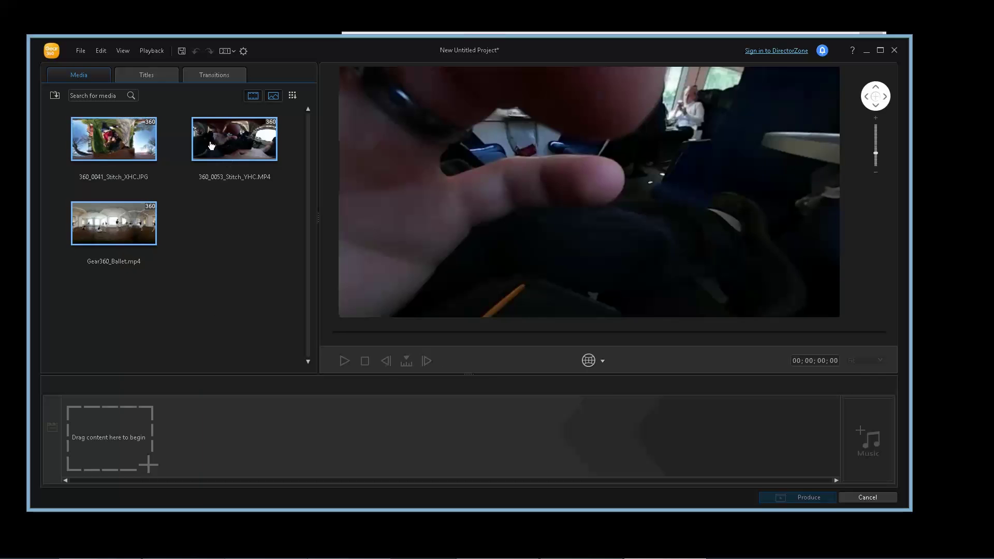
# - Scroll down to 360_0170.MP4 and import it into the media library too
pyautogui.hotkey('alt', 'Tab')
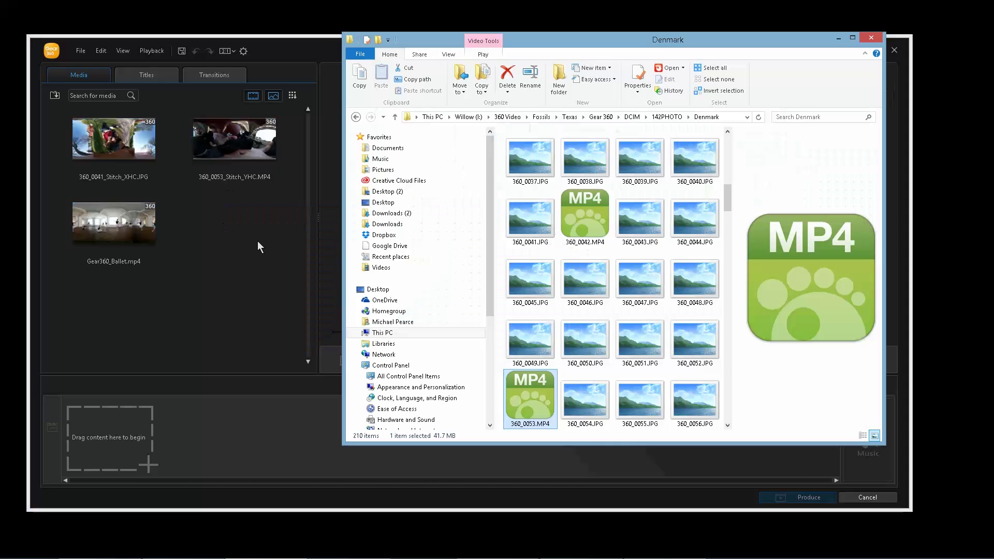
pyautogui.scroll(-10, 604, 295)
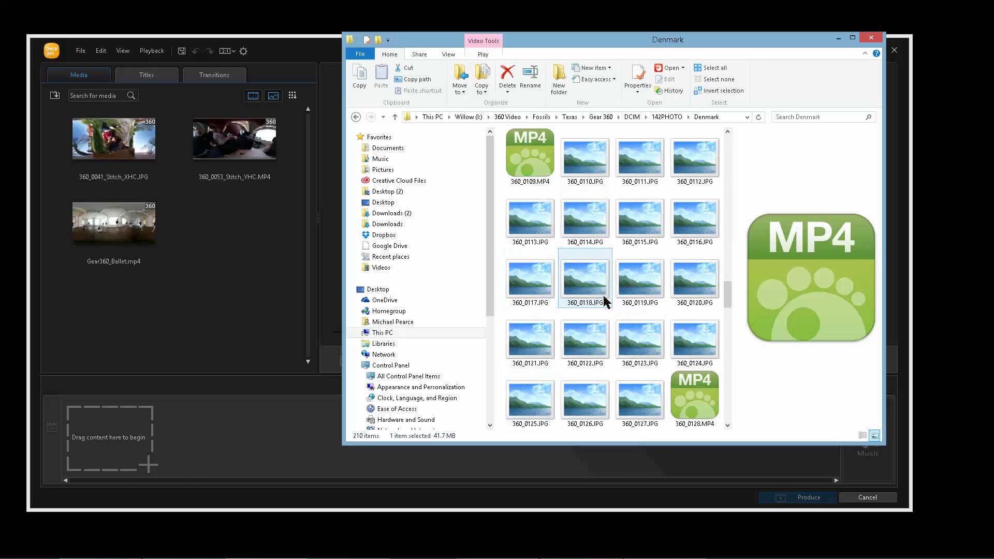
pyautogui.click(586, 336)
pyautogui.moveTo(595, 329); pyautogui.dragTo(231, 316)
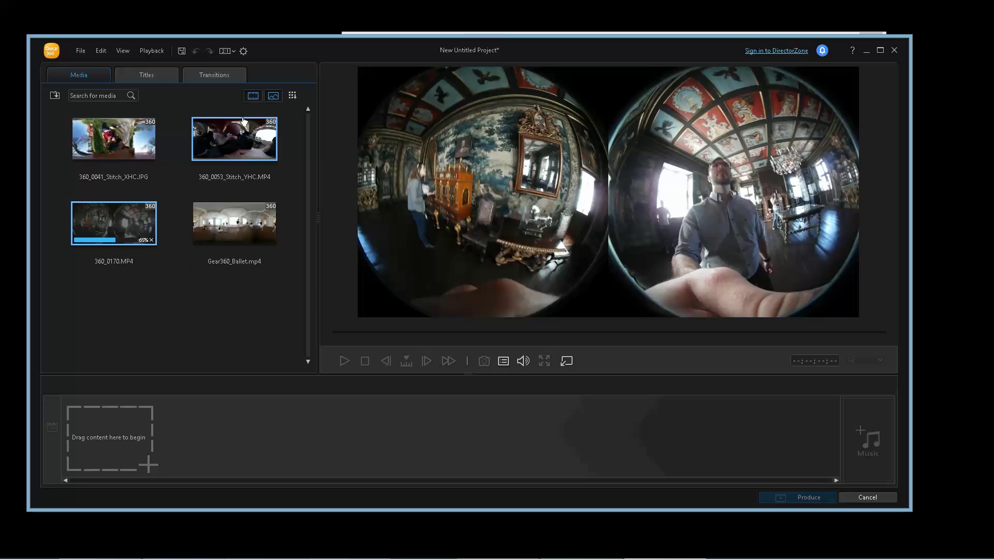
# - Open Preferences and cancel without changes while 360_0170 finishes stitching
pyautogui.click(244, 53)
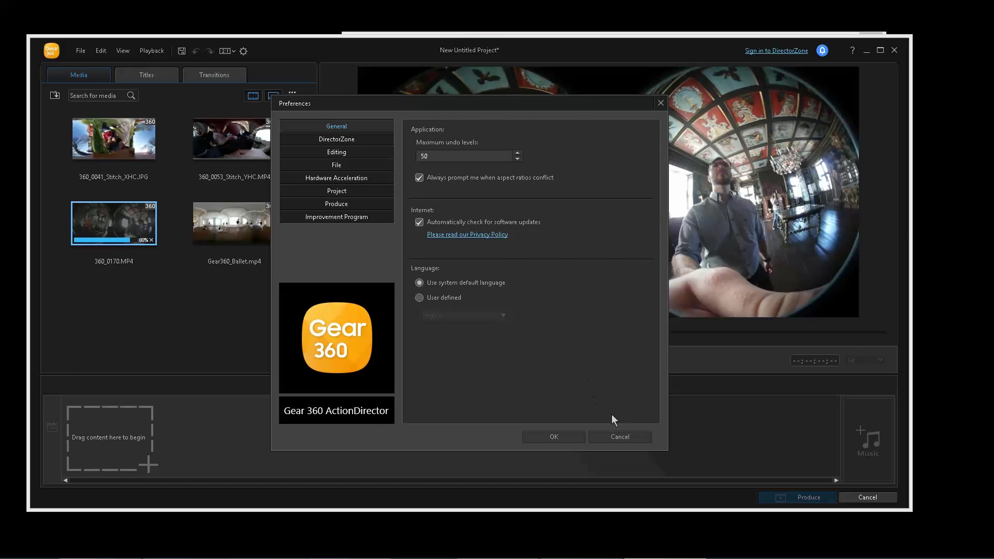
pyautogui.click(621, 438)
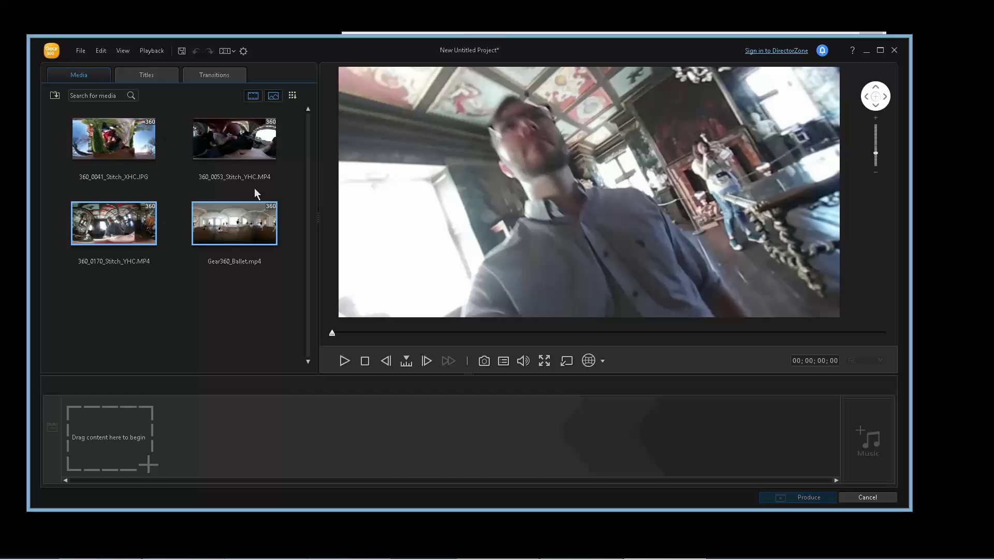
# - Place the stitched 360_0170 clip on the timeline, scrub to about 7 seconds, then open Produce
pyautogui.moveTo(113, 224)
pyautogui.mouseDown()
pyautogui.moveTo(209, 369)
pyautogui.moveTo(171, 429)
pyautogui.mouseUp()
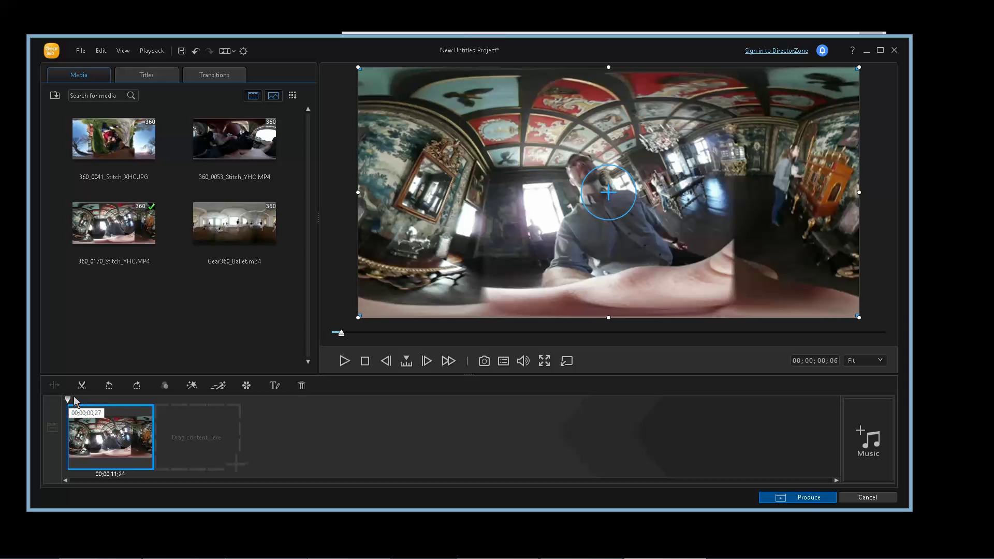
pyautogui.moveTo(68, 399); pyautogui.dragTo(127, 400)
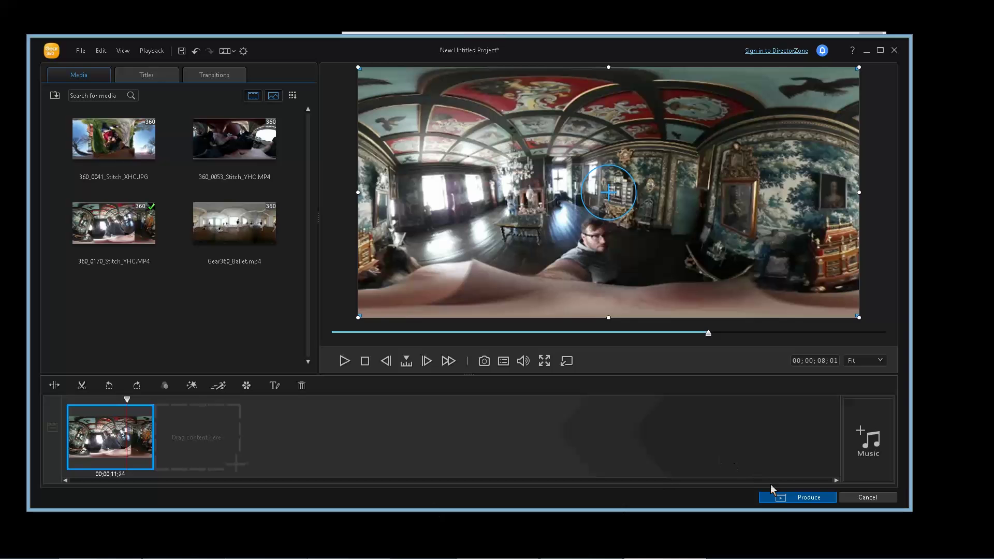
pyautogui.click(782, 499)
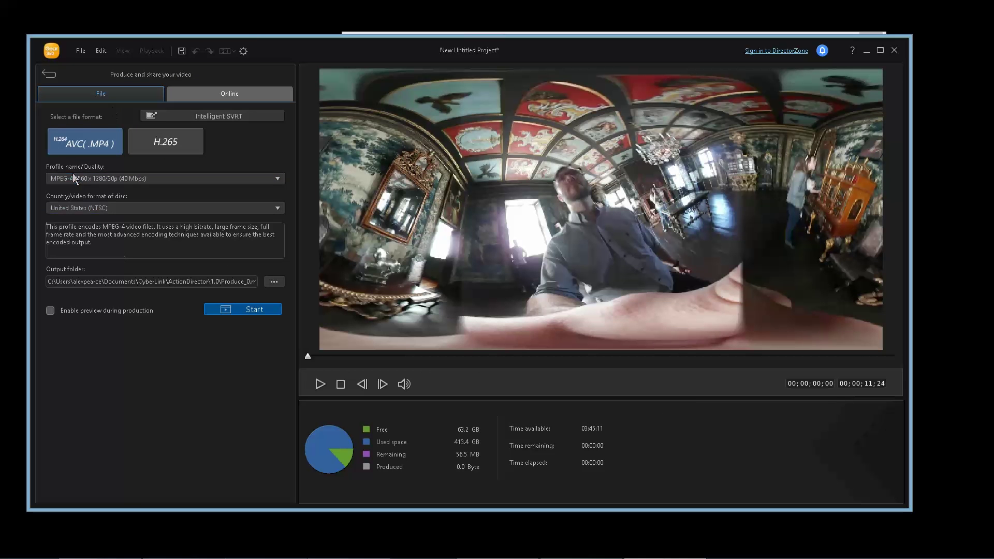
# - Check the quality profiles and H.265 format, keep AVC (.MP4), and return to editing
pyautogui.click(72, 176)
pyautogui.click(173, 166)
pyautogui.click(166, 145)
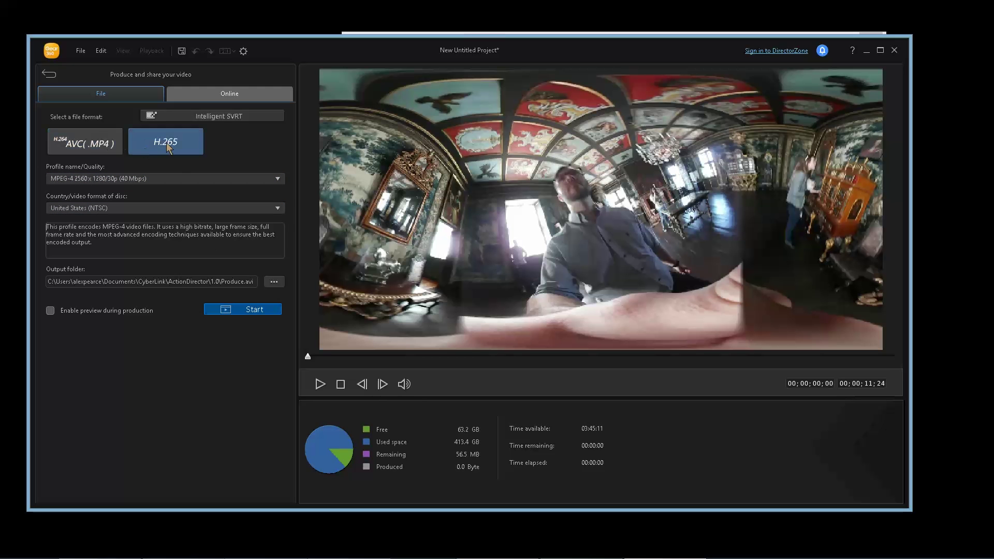
pyautogui.click(105, 146)
pyautogui.click(140, 139)
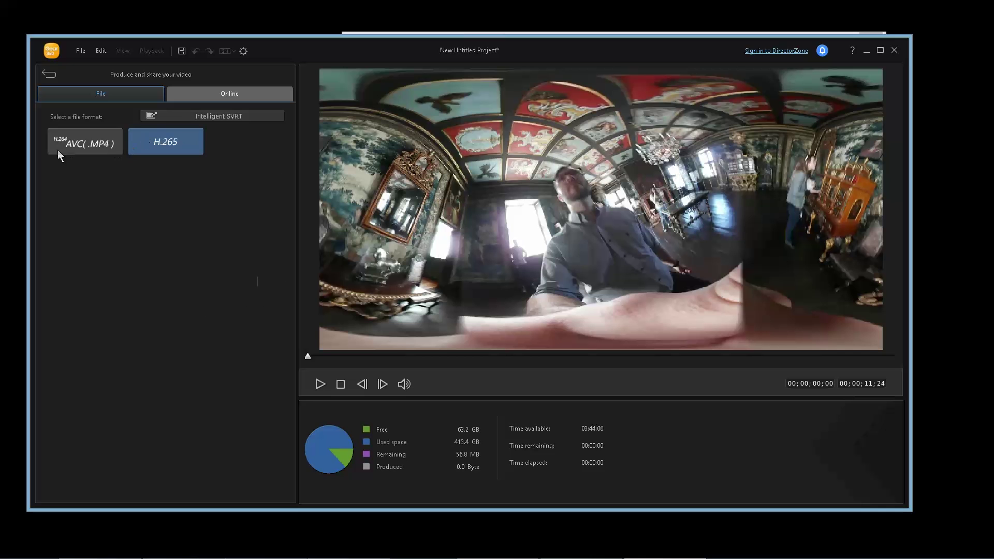
pyautogui.click(76, 147)
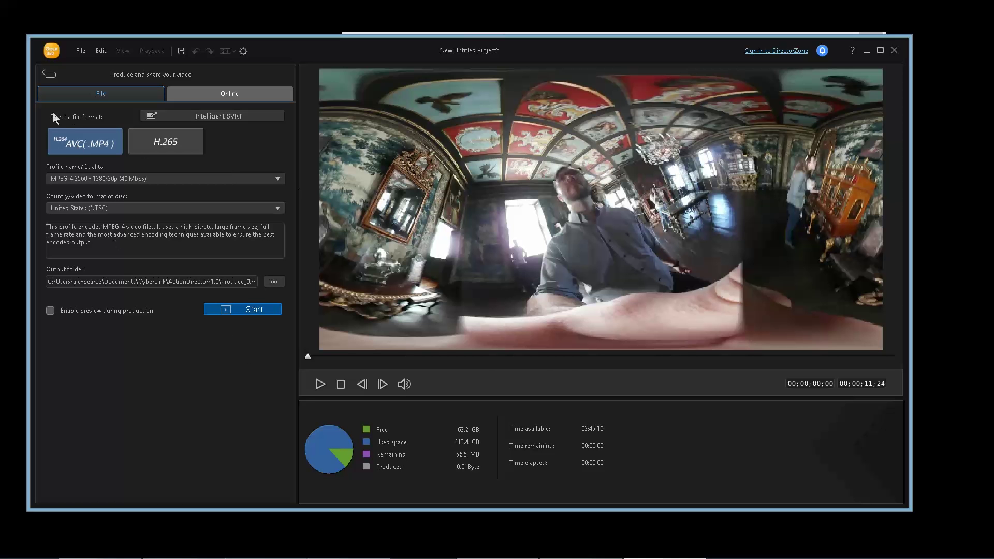
pyautogui.click(52, 76)
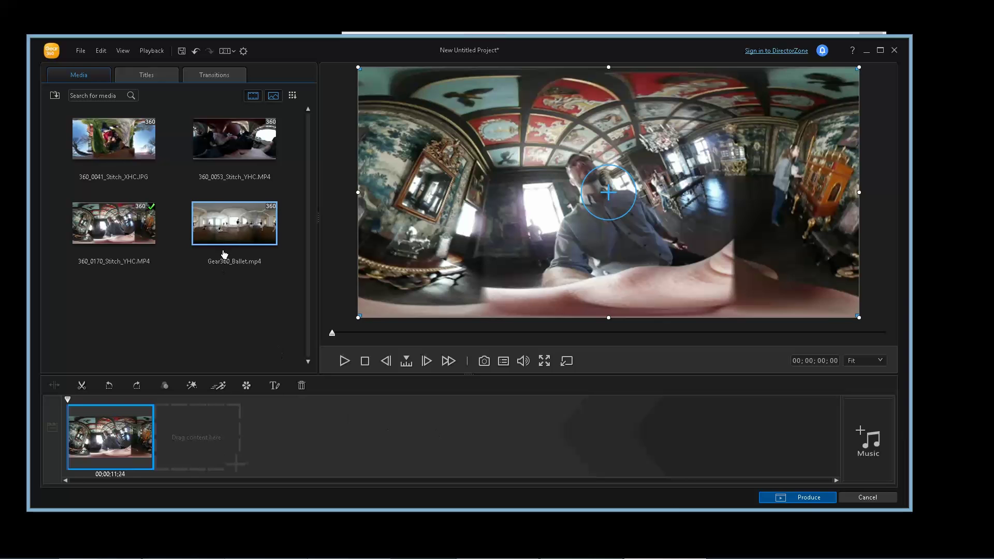
# - Add Gear360_Ballet.mp4 and 360_0053 to the timeline, then try trimming 360_0053 and cancel
pyautogui.moveTo(228, 235); pyautogui.dragTo(227, 435)
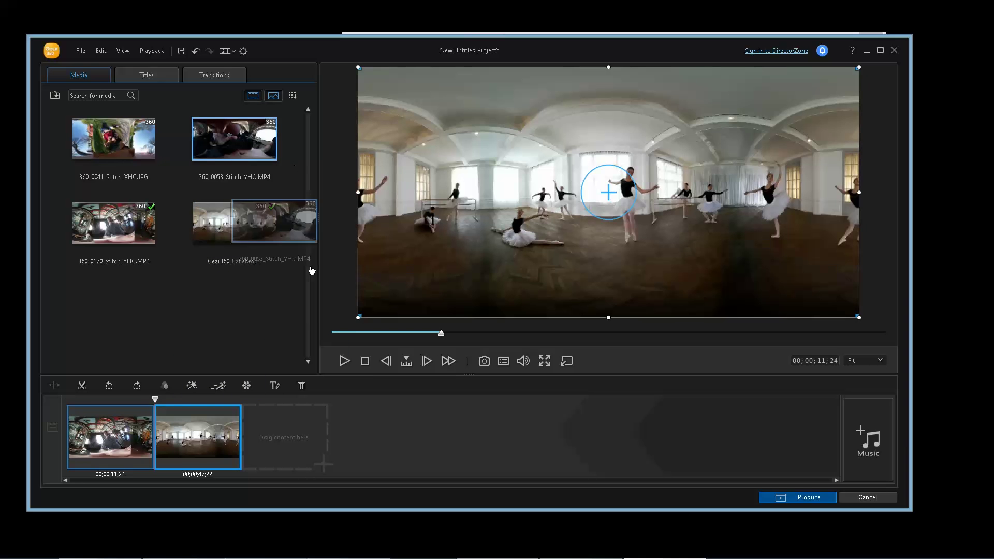
pyautogui.moveTo(310, 270); pyautogui.dragTo(290, 439)
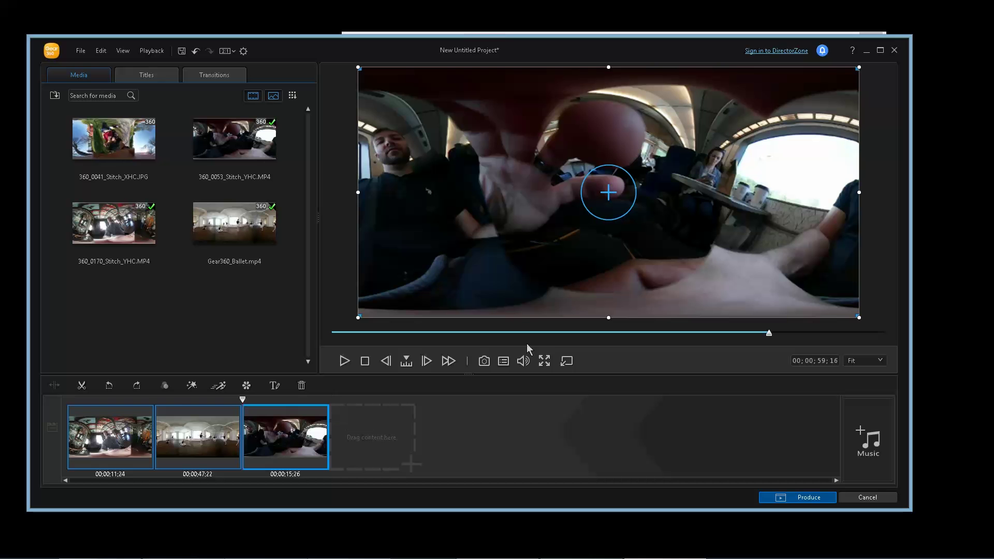
pyautogui.click(84, 387)
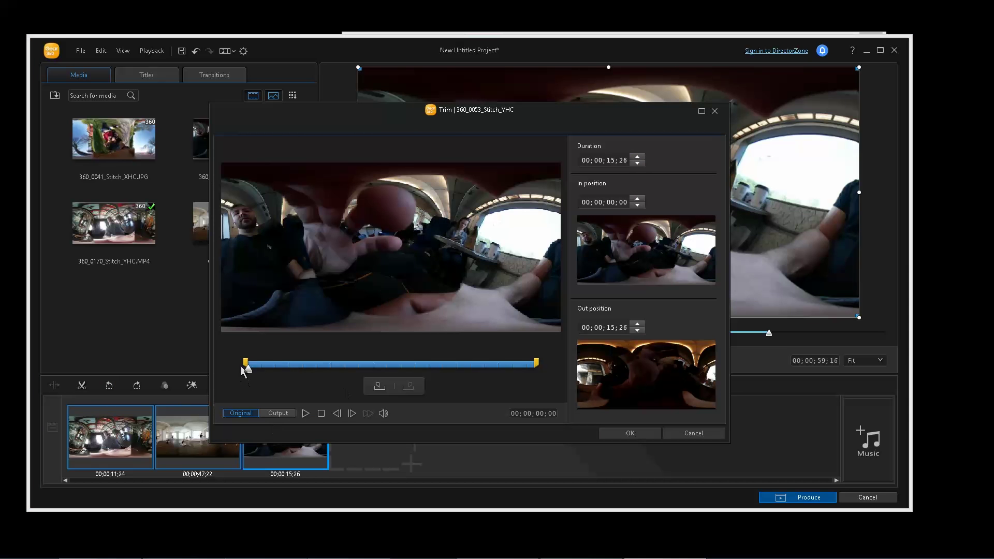
pyautogui.moveTo(243, 370); pyautogui.dragTo(273, 369)
pyautogui.moveTo(536, 362); pyautogui.dragTo(492, 353)
pyautogui.click(695, 434)
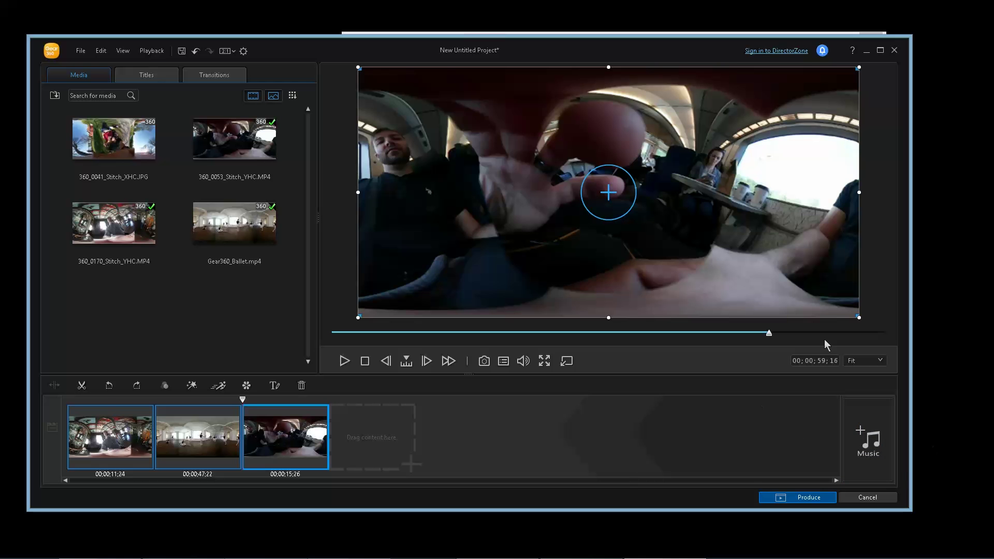
pyautogui.click(878, 463)
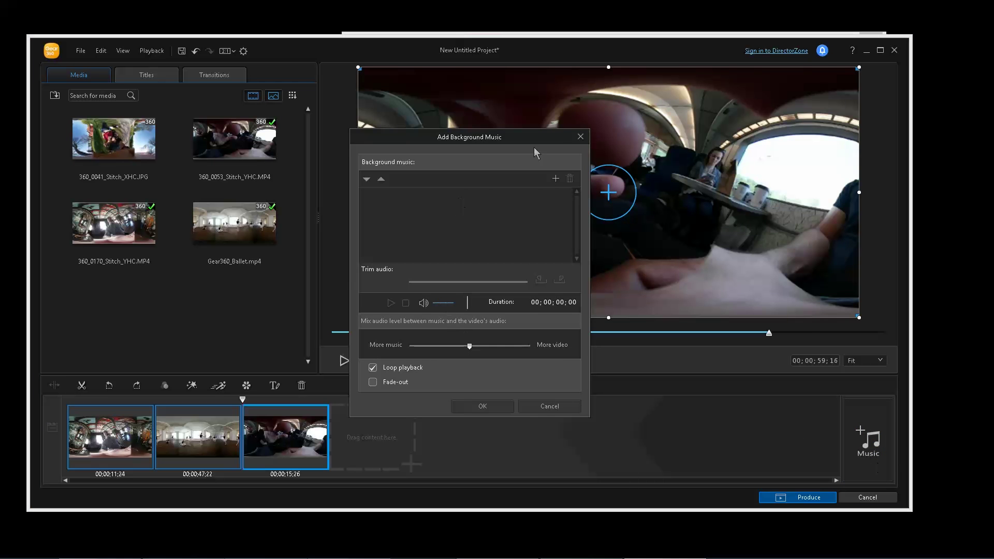
pyautogui.click(579, 136)
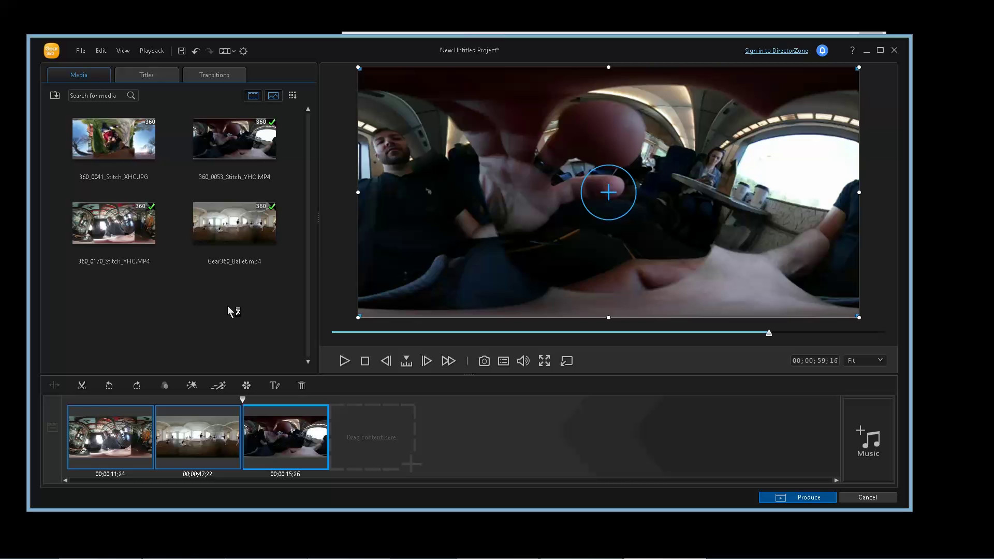
pyautogui.hotkey('alt', 'Tab')
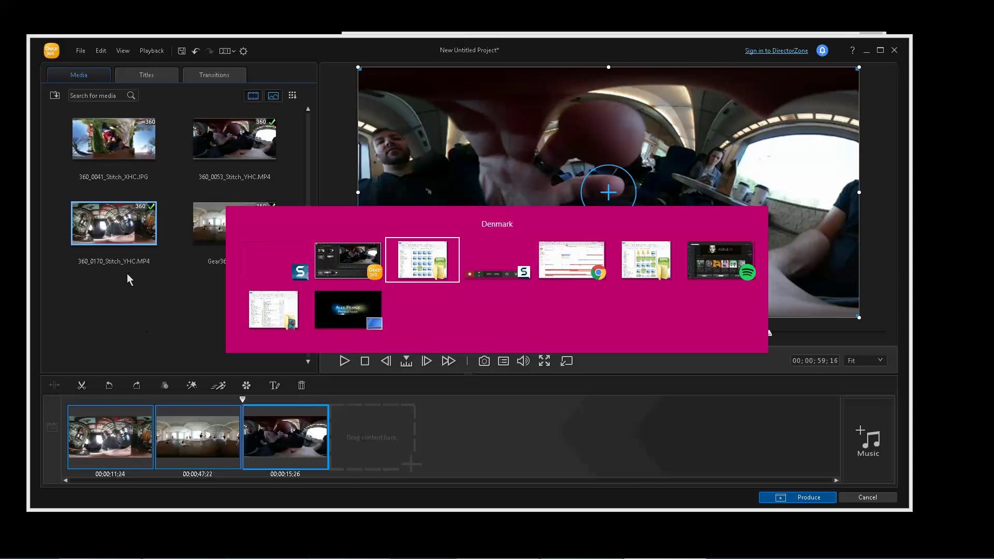
pyautogui.press('Escape')
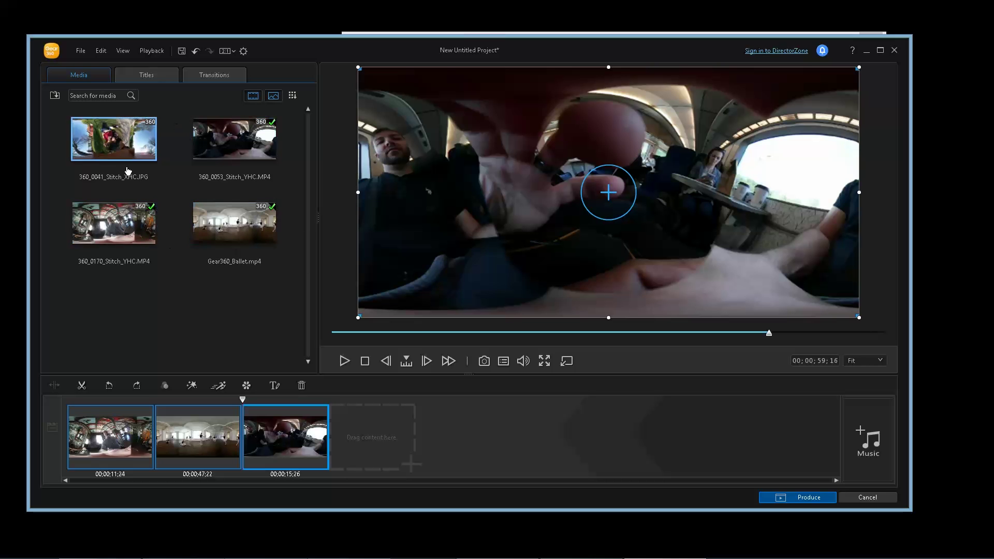
pyautogui.hotkey('alt', 'Tab')
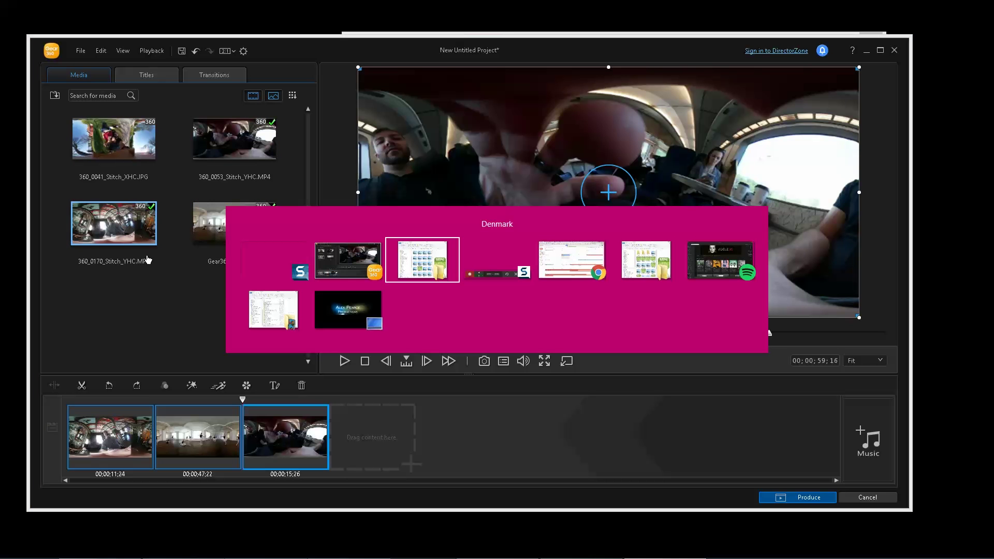
pyautogui.press('Escape')
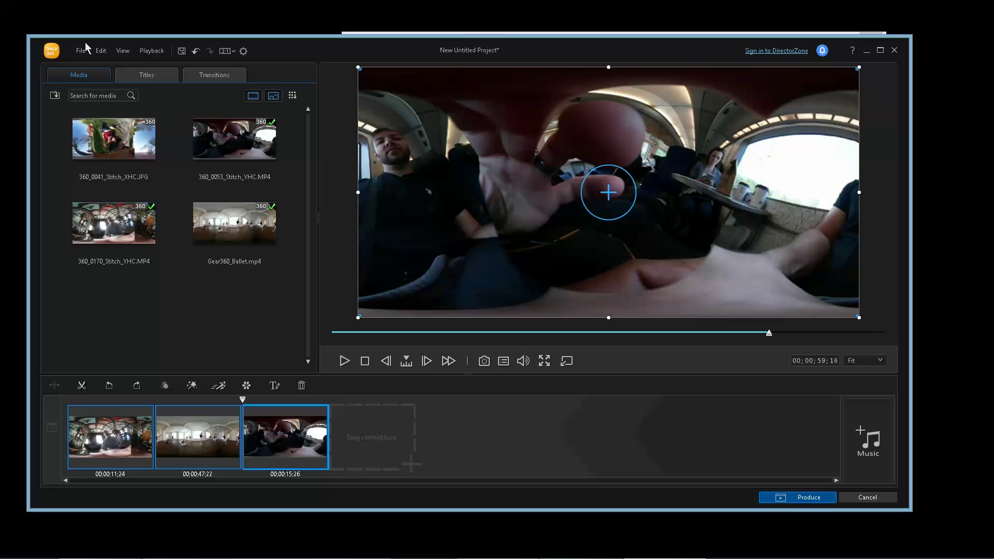
# - Switch to the File Explorer window showing the ActionDirector 1.0 360 folder
pyautogui.hotkey('alt', 'Tab')
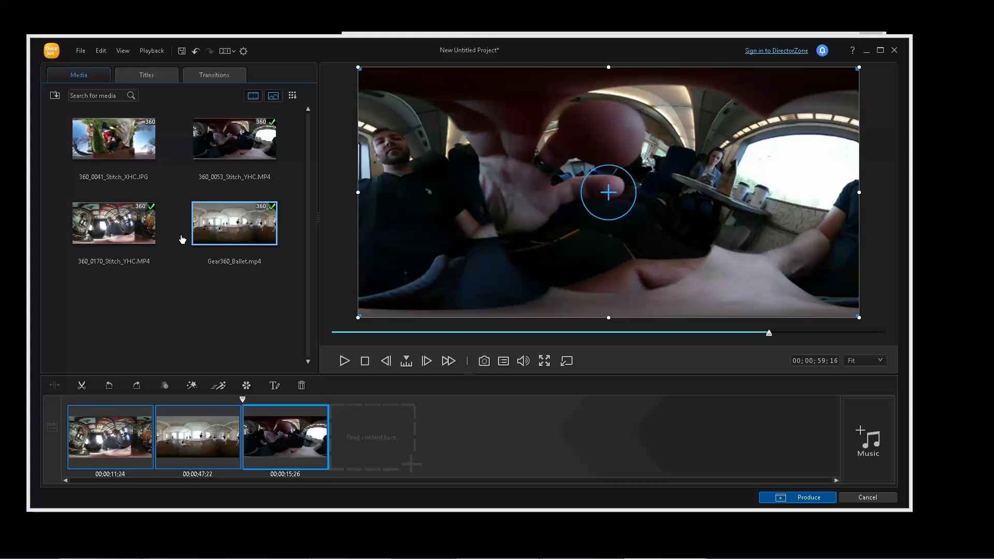
pyautogui.hotkey('alt', 'Tab')
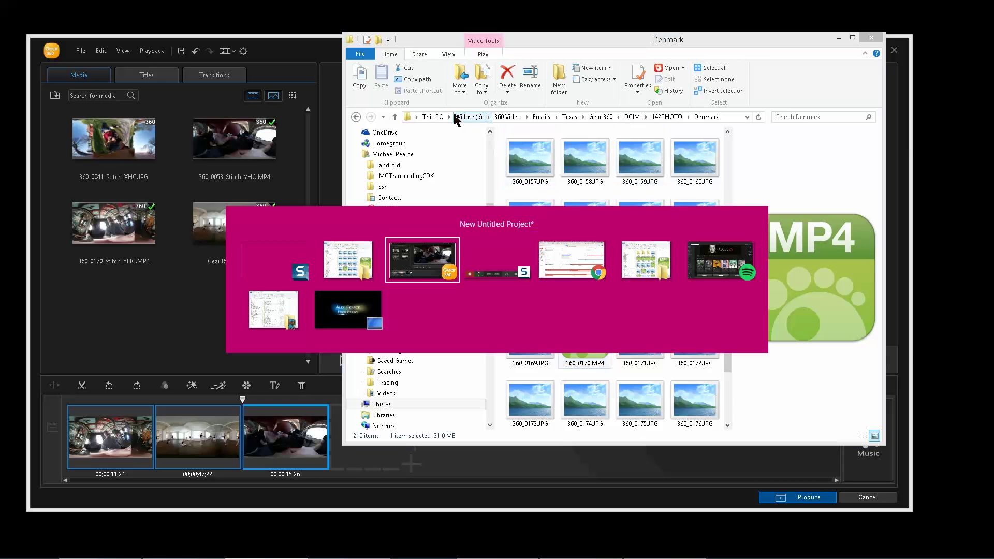
pyautogui.hotkey('alt', 'Tab')
pyautogui.hotkey('alt', 'Tab')
pyautogui.hotkey('alt', 'Tab')
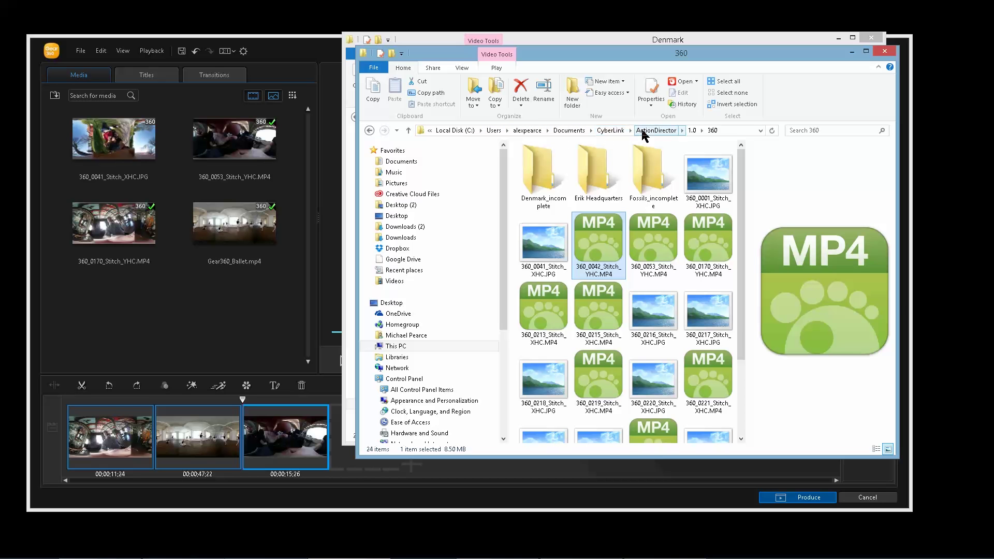
pyautogui.click(711, 131)
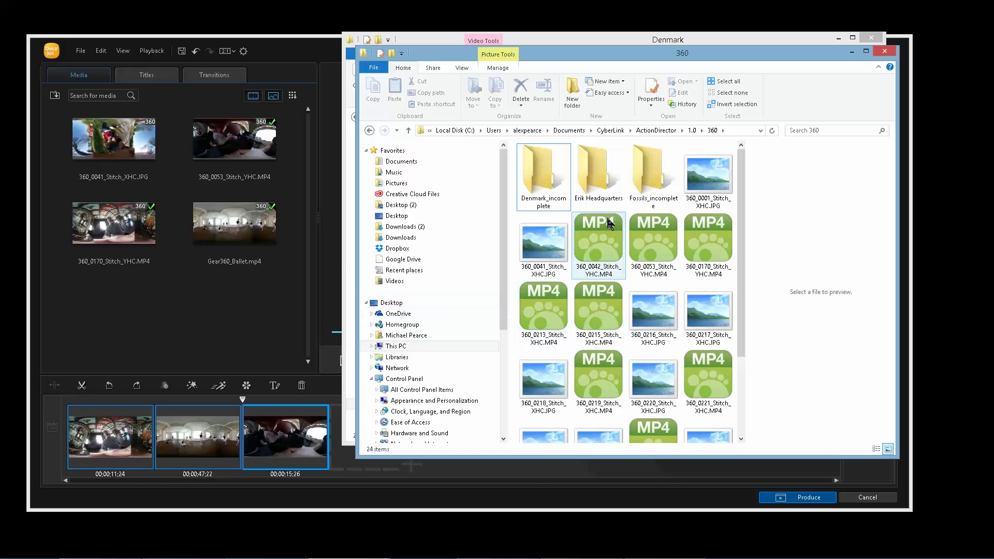
# - Play 360_0042_Stitch_YHC, preview the 360_0216 photo, and check the 360_0215 video's size
pyautogui.doubleClick(598, 248)
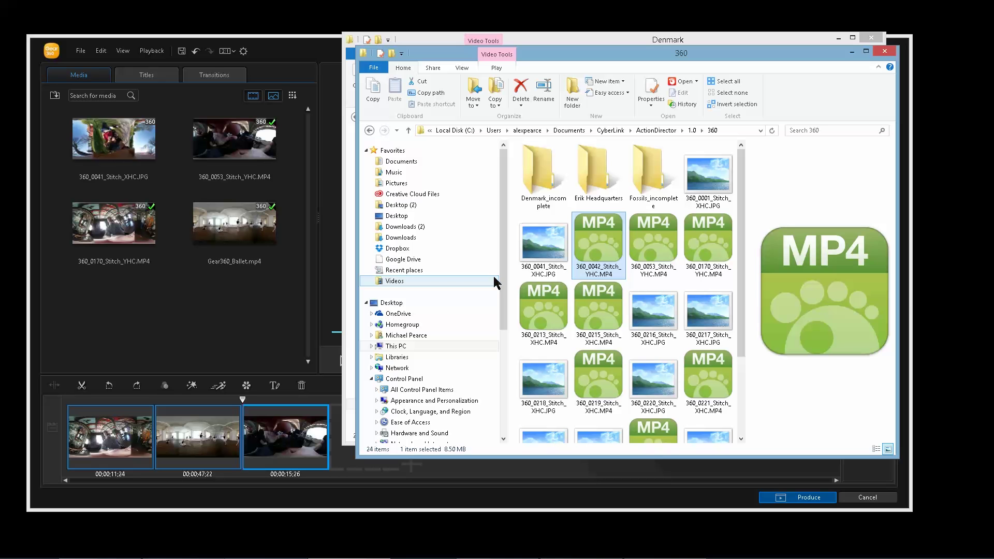
pyautogui.click(647, 311)
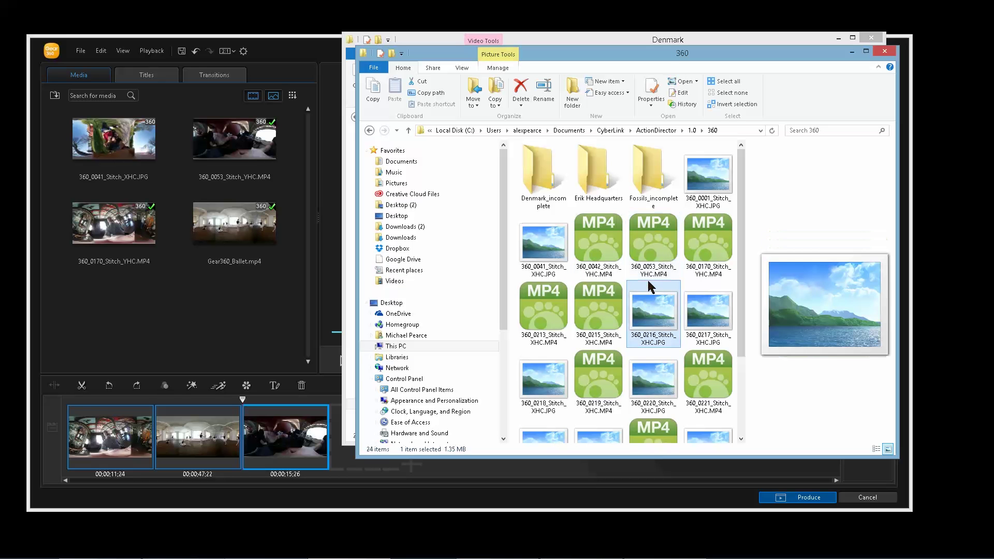
pyautogui.click(648, 276)
pyautogui.click(593, 292)
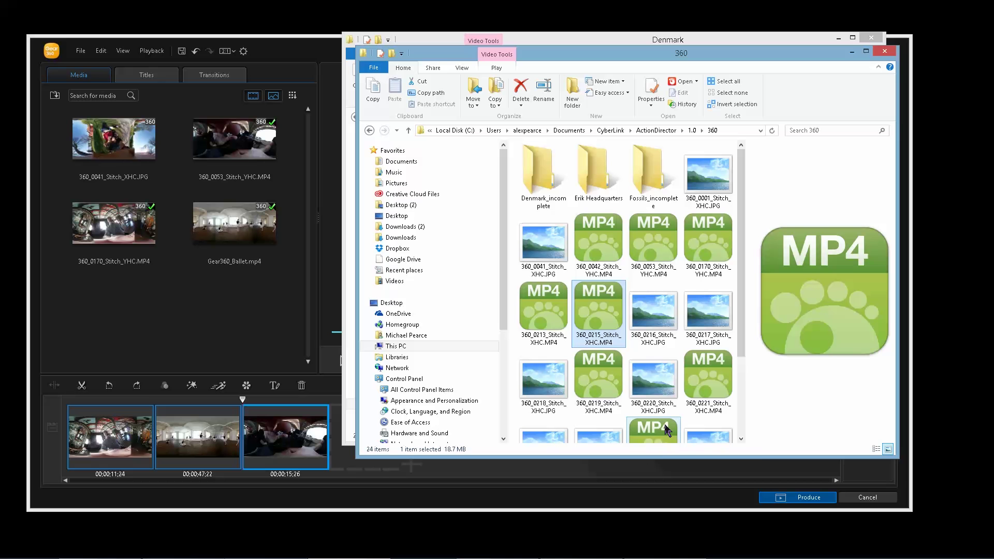
pyautogui.moveTo(666, 429)
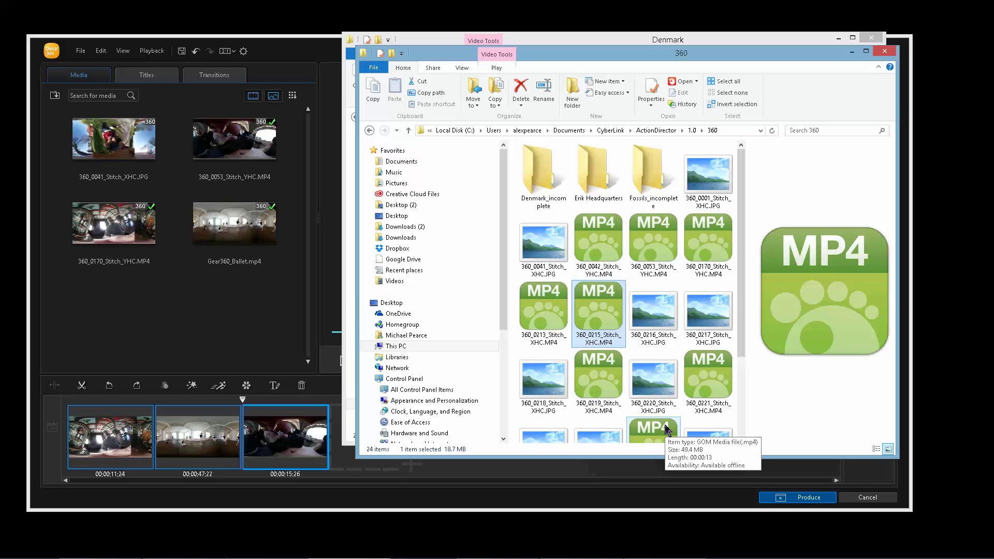
# - Open Preferences and browse the project, production and file location pages
pyautogui.click(231, 214)
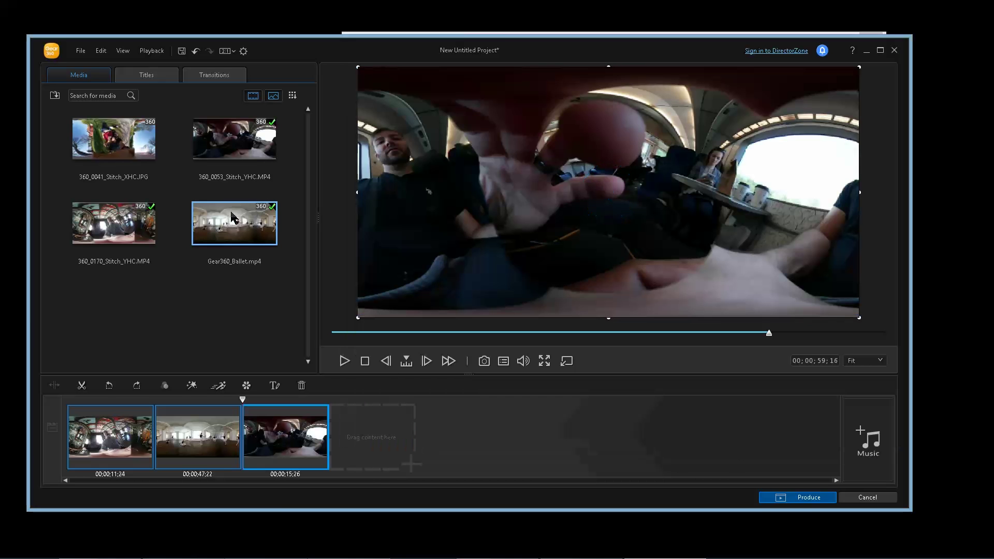
pyautogui.click(189, 324)
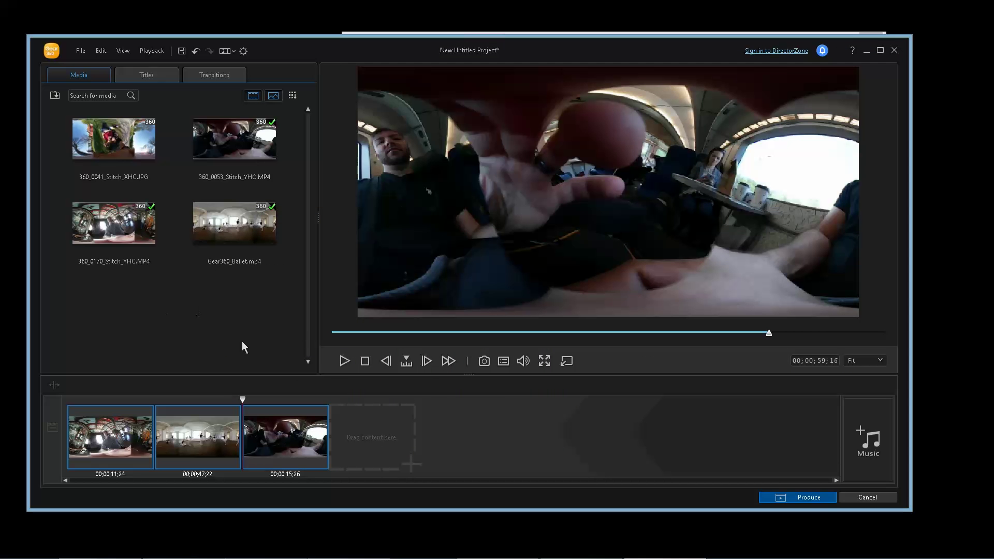
pyautogui.click(243, 50)
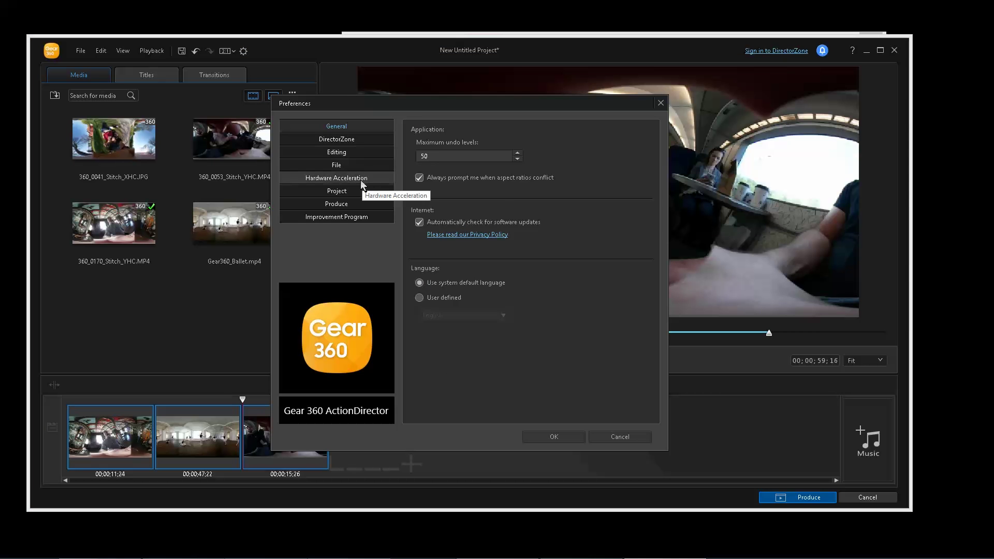
pyautogui.click(358, 190)
pyautogui.click(356, 203)
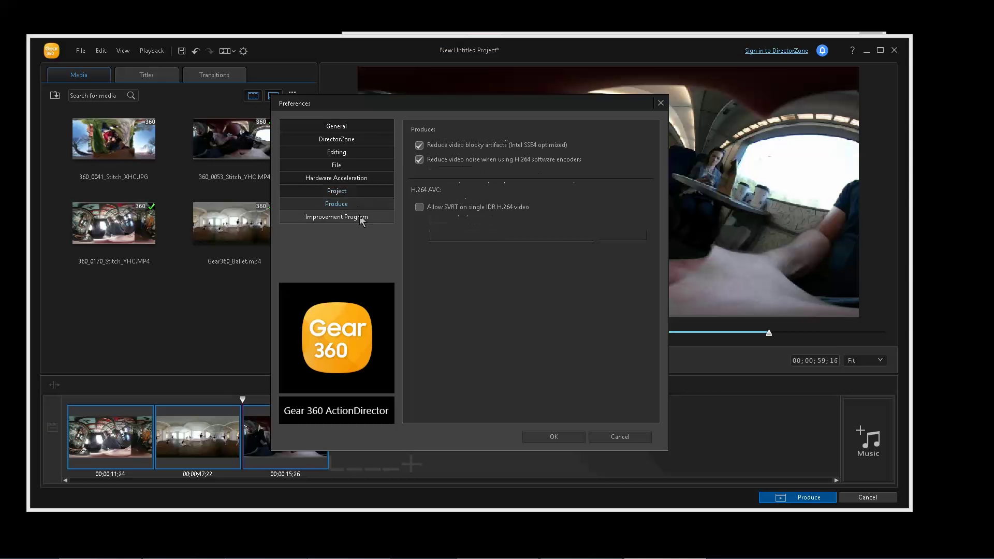
pyautogui.click(348, 164)
# - Confirm video angle compensation is ticked on the Editing preferences page
pyautogui.click(347, 152)
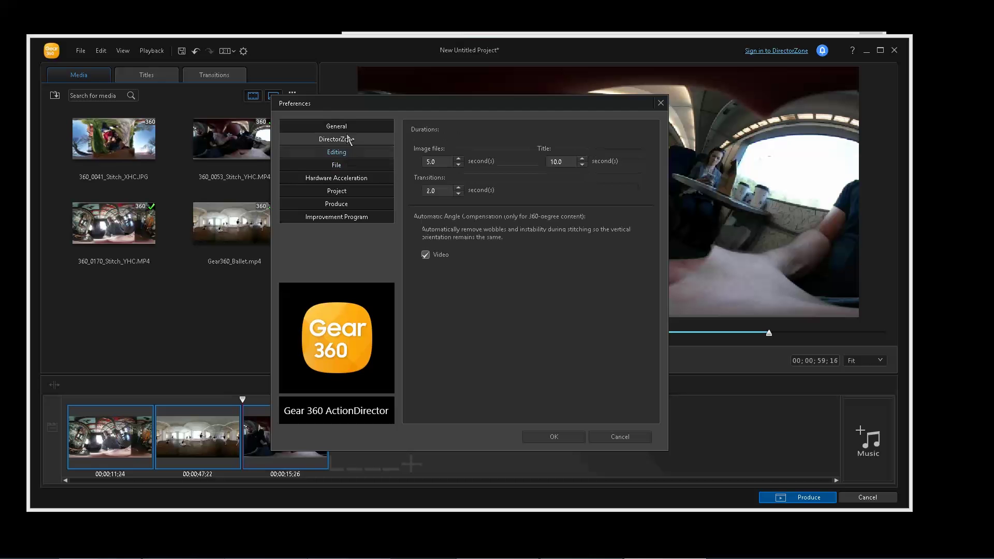
pyautogui.click(344, 129)
pyautogui.click(343, 152)
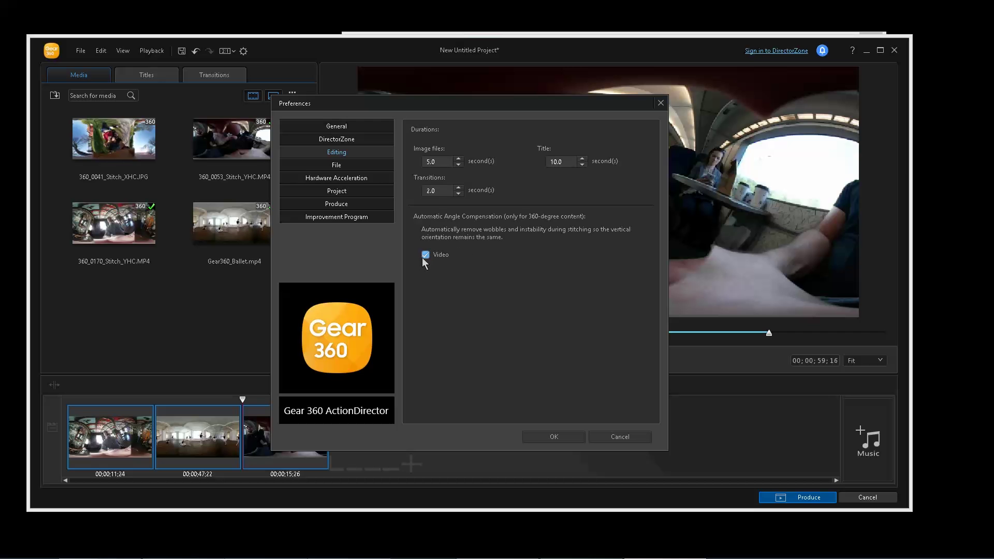
# - Close the preferences and browse the Denmark folder's clips 360_0171, 360_0170 and 360_0042
pyautogui.click(552, 439)
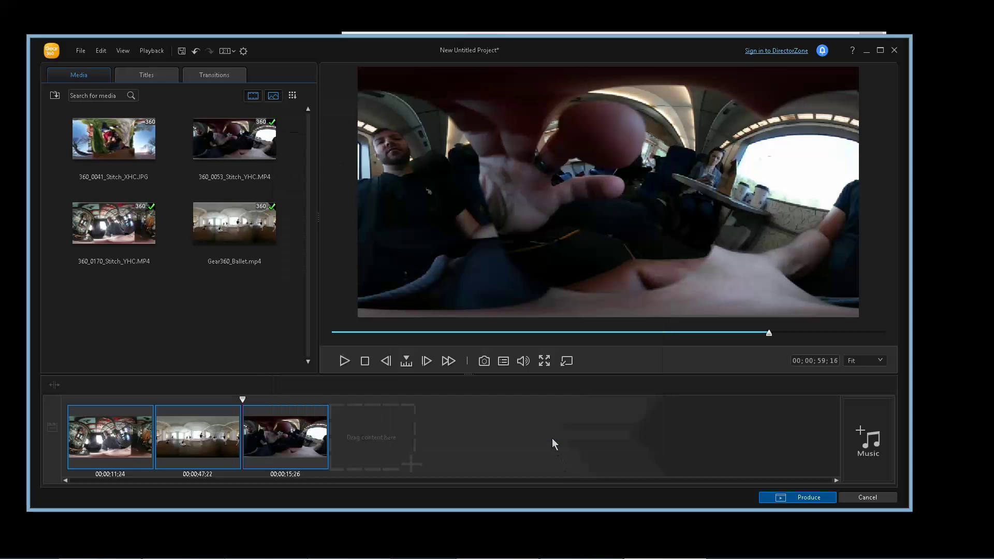
pyautogui.hotkey('alt', 'Tab')
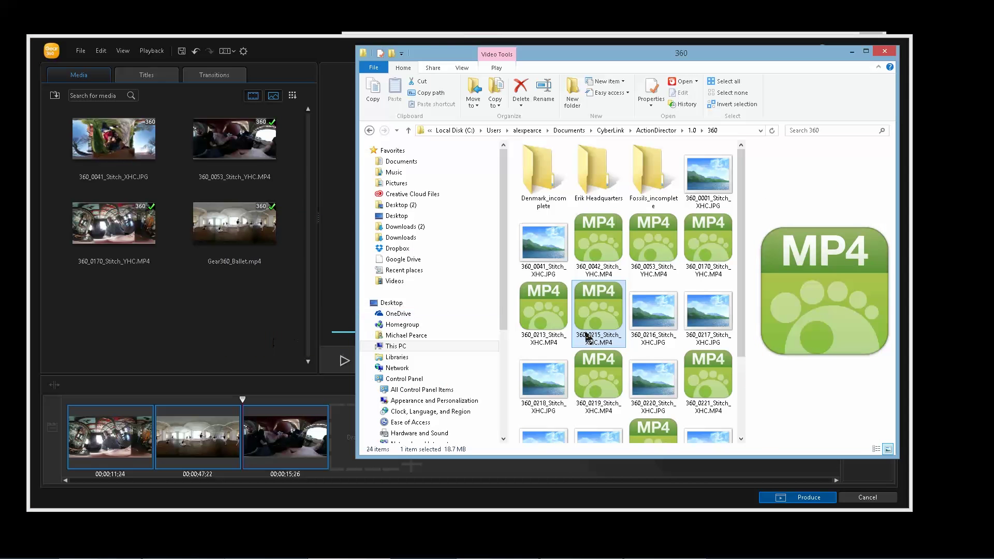
pyautogui.hotkey('alt', 'Tab')
pyautogui.click(644, 348)
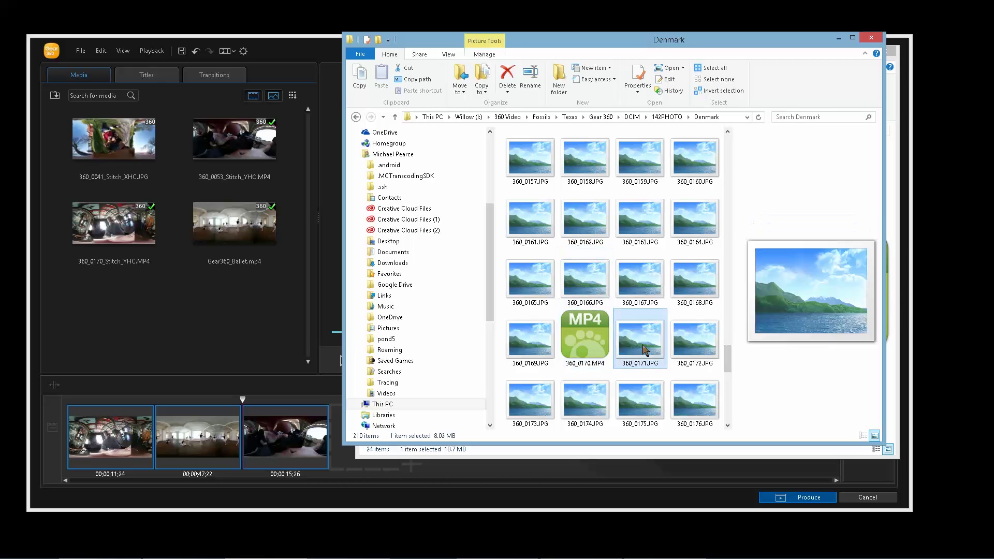
pyautogui.click(591, 330)
pyautogui.scroll(10, 593, 334)
pyautogui.click(592, 332)
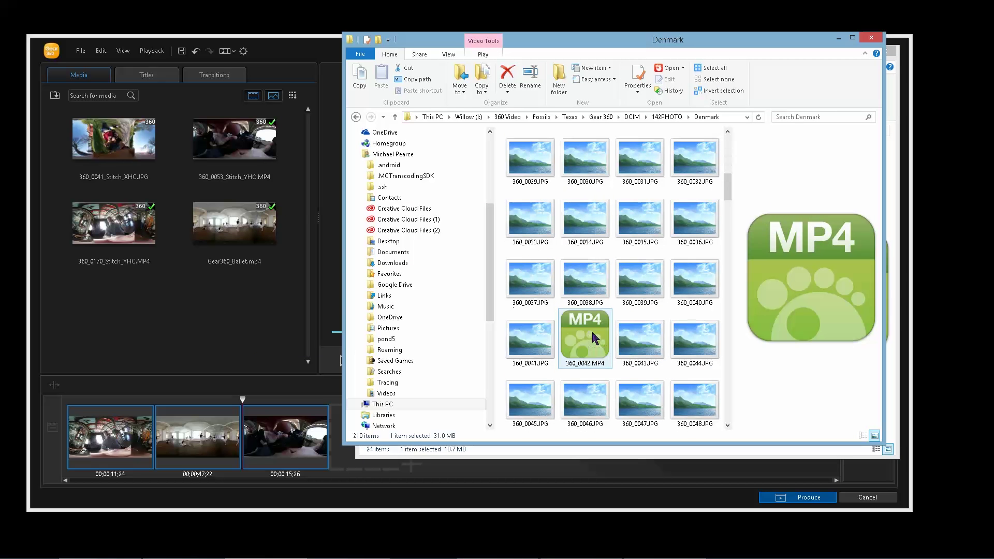
pyautogui.scroll(-5, 593, 337)
# - Play the raw 360_0053 and 360_0042 videos, then return to the ActionDirector project
pyautogui.click(540, 172)
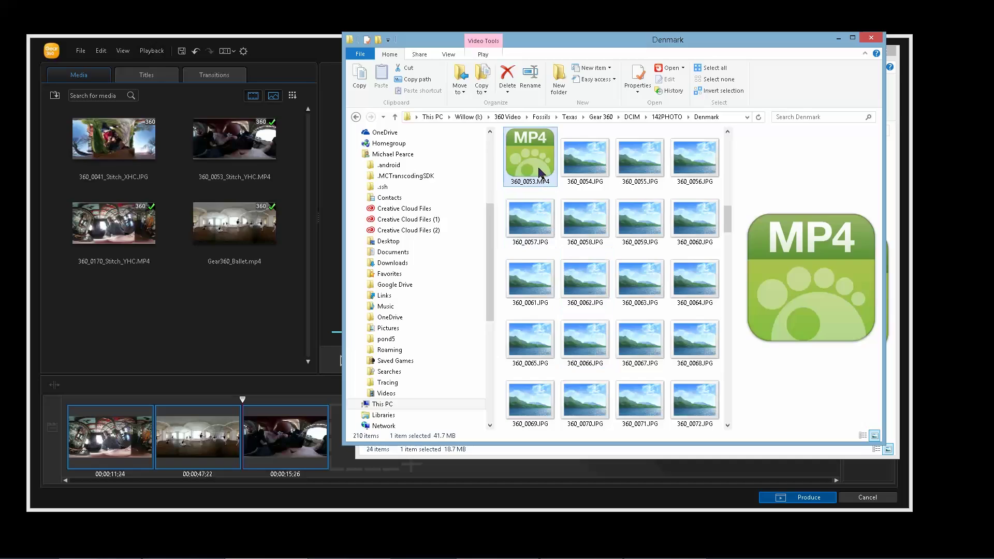
pyautogui.doubleClick(538, 172)
pyautogui.press('Escape')
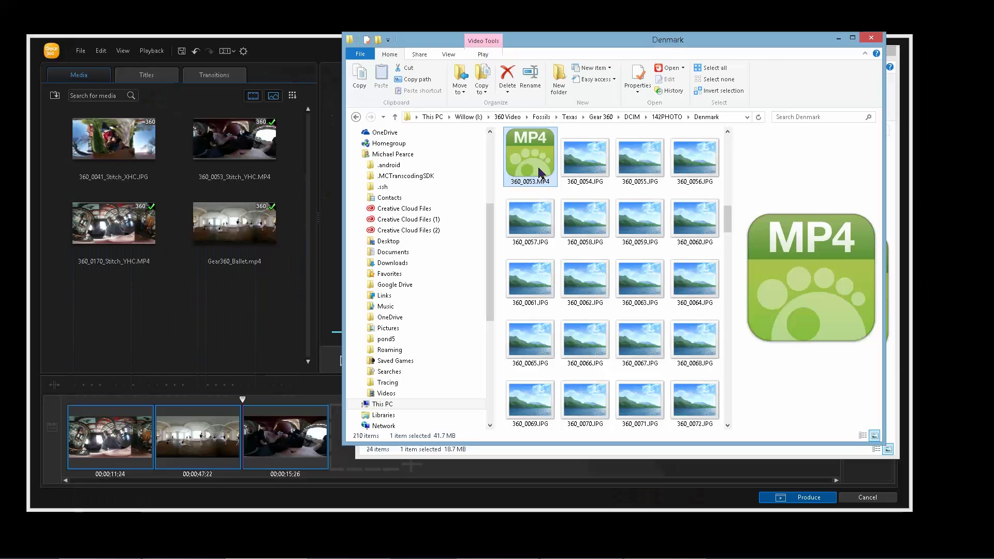
pyautogui.doubleClick(539, 171)
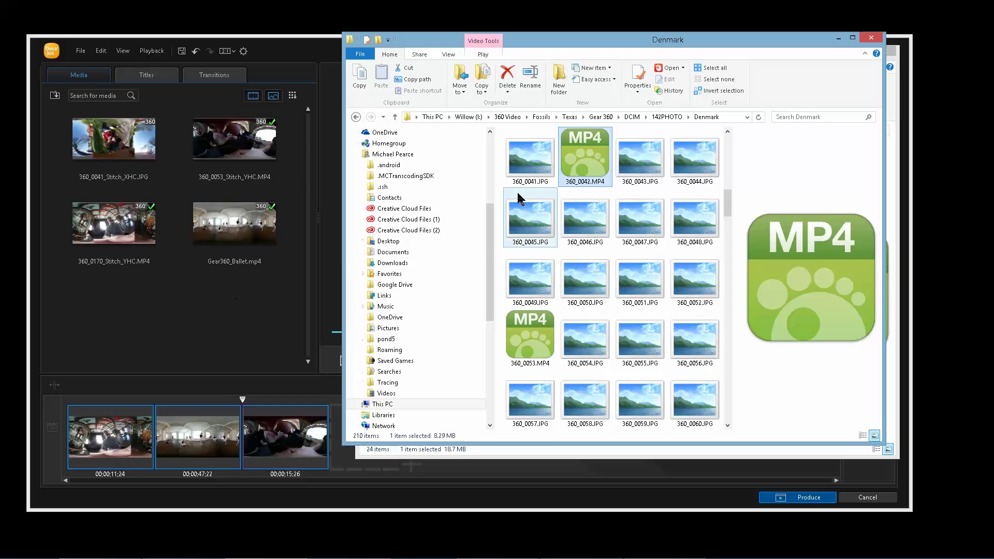
pyautogui.hotkey('alt', 'Tab')
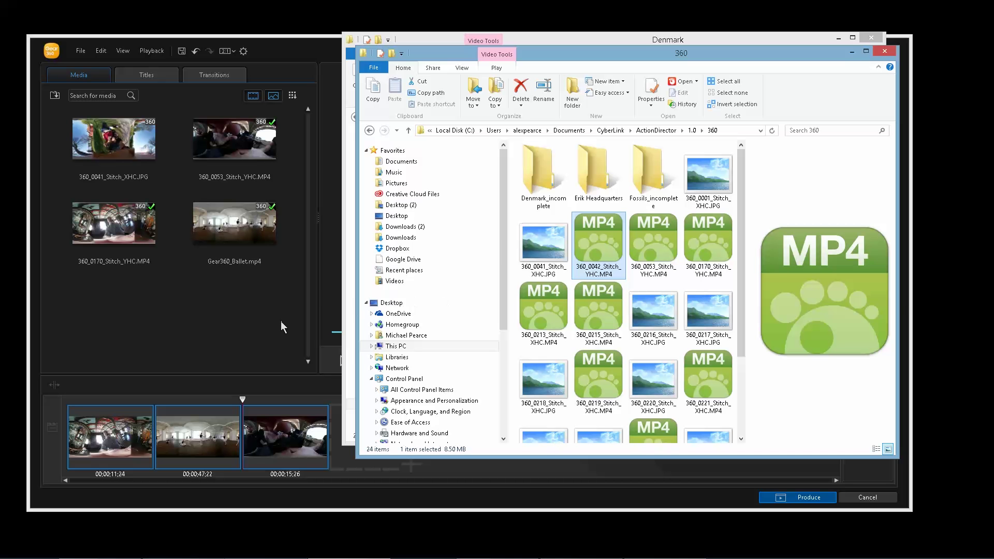
pyautogui.hotkey('alt', 'Tab')
pyautogui.hotkey('alt', 'Tab')
pyautogui.hotkey('alt', 'Tab')
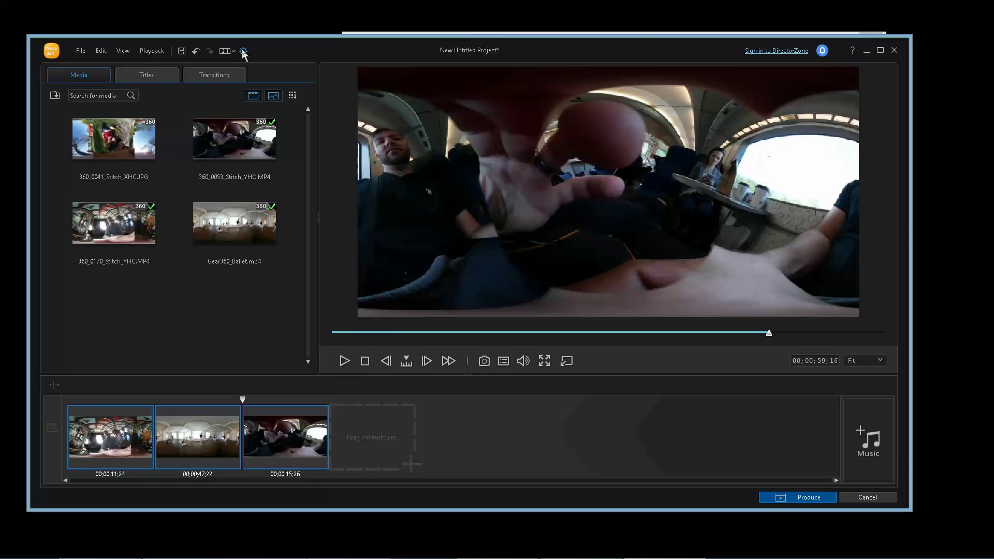
# - Tick Enable hardware decoding and OpenCL under Hardware Acceleration, accepting the driver warning
pyautogui.click(243, 51)
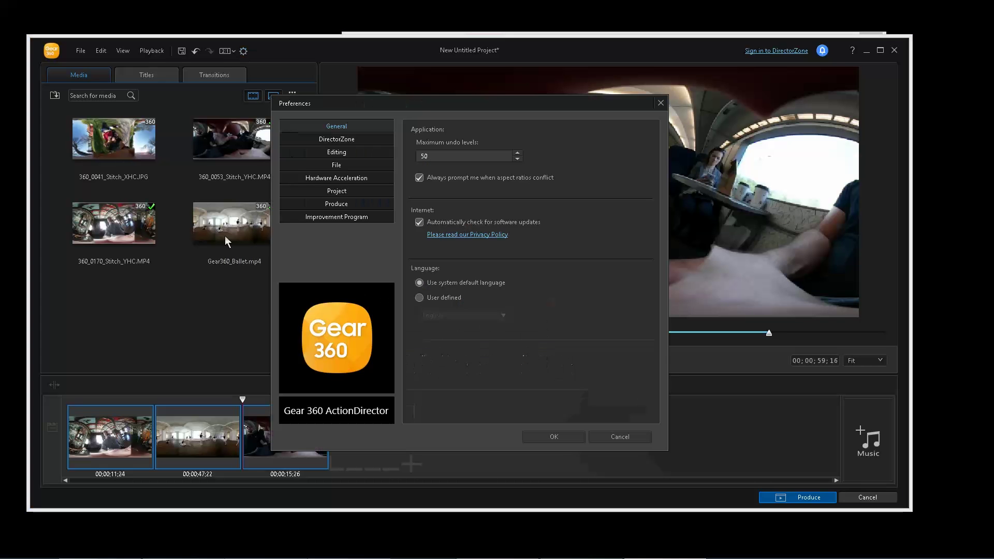
pyautogui.click(352, 178)
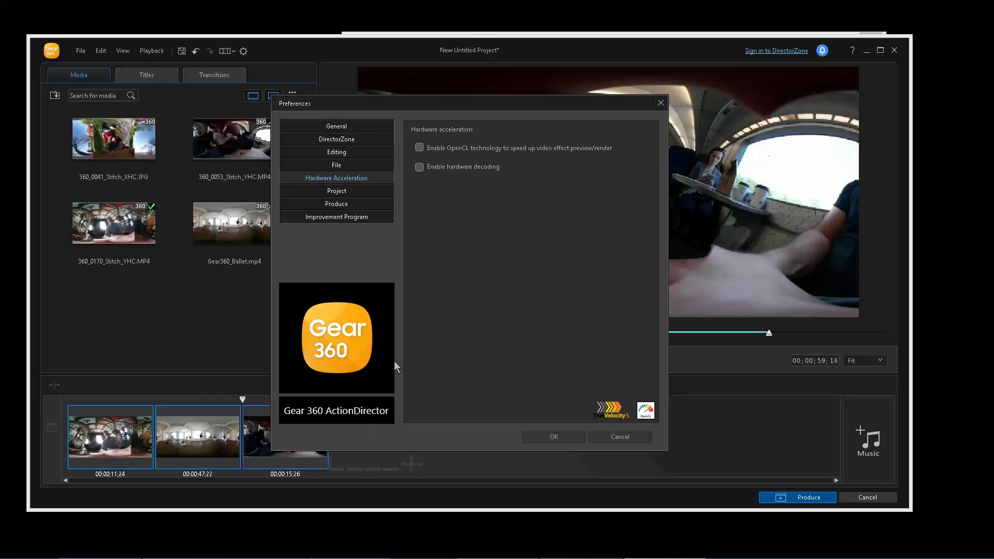
pyautogui.click(419, 167)
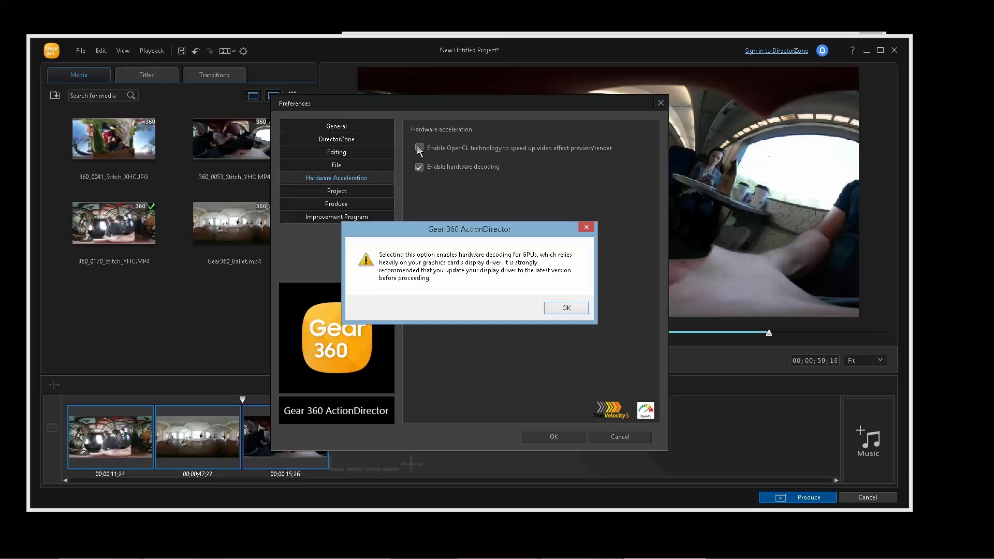
pyautogui.click(569, 309)
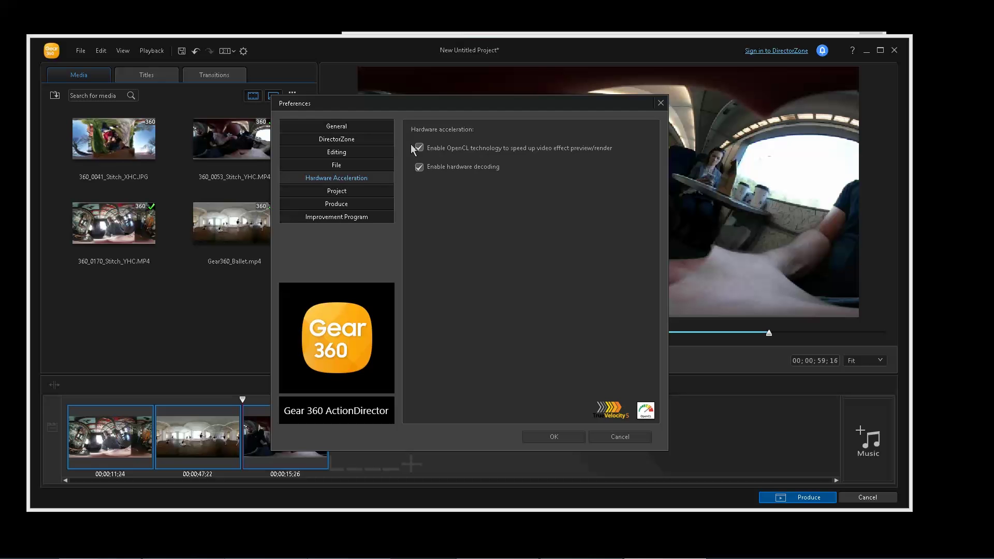
pyautogui.click(545, 437)
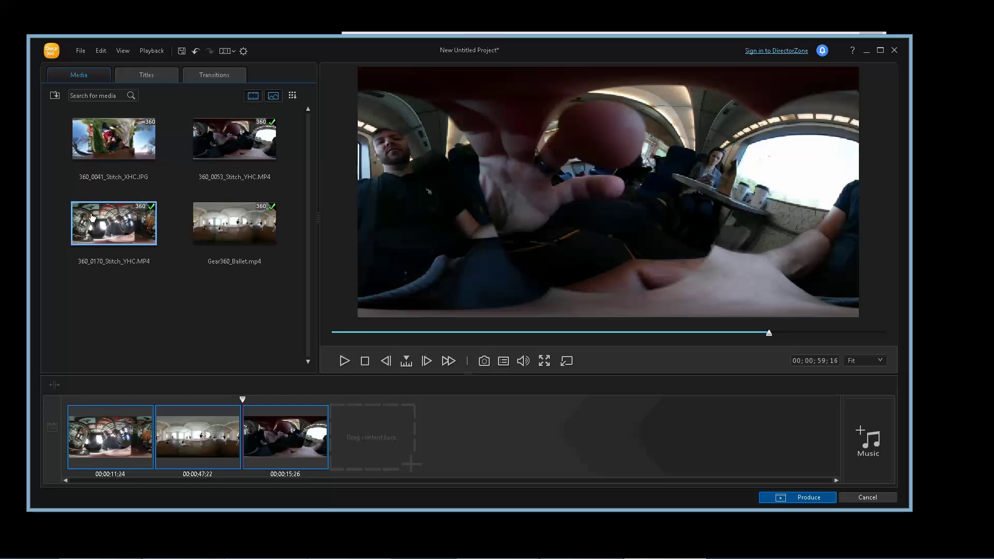
# - Select all 210 files in the Denmark folder and drag them onto the ActionDirector media library
pyautogui.hotkey('alt', 'Tab')
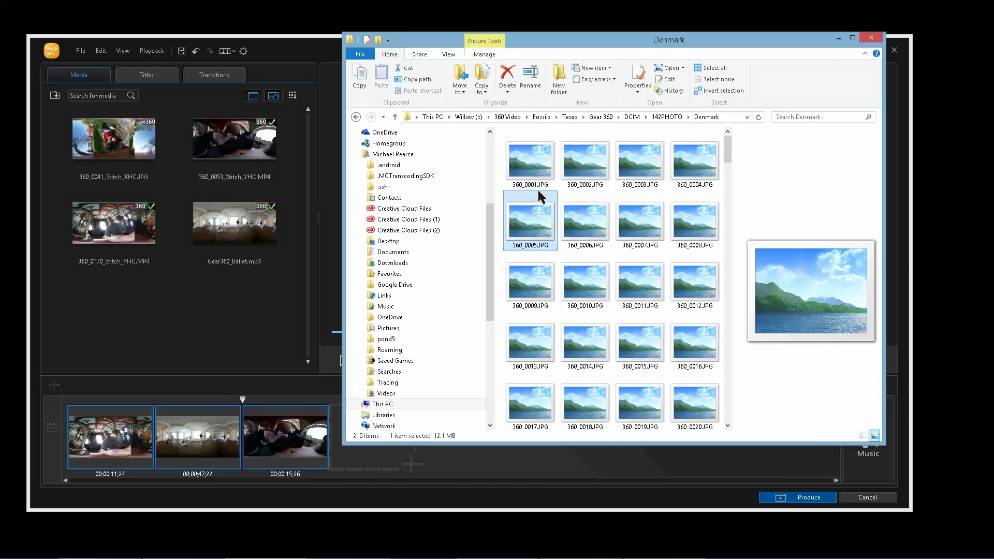
pyautogui.doubleClick(538, 190)
pyautogui.press('Escape')
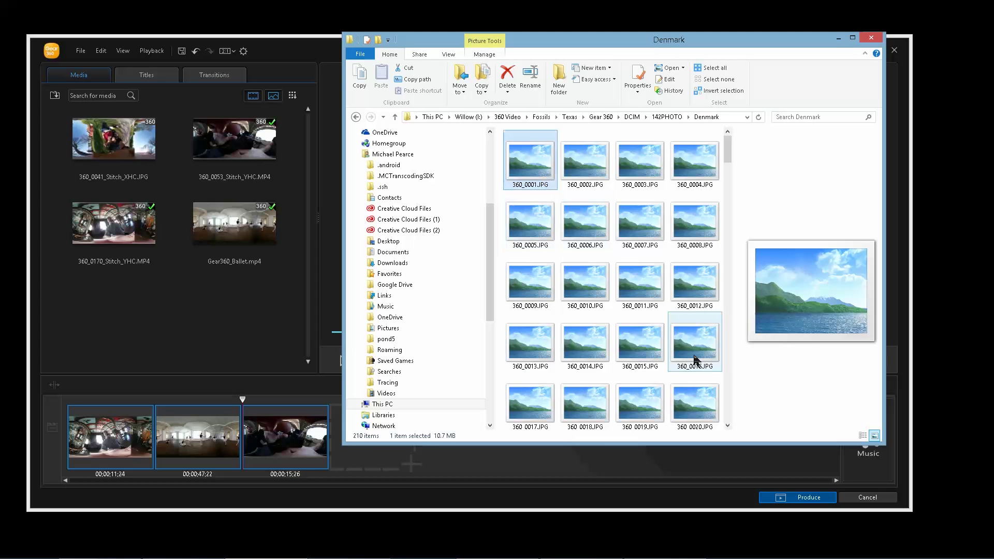
pyautogui.scroll(-20, 697, 360)
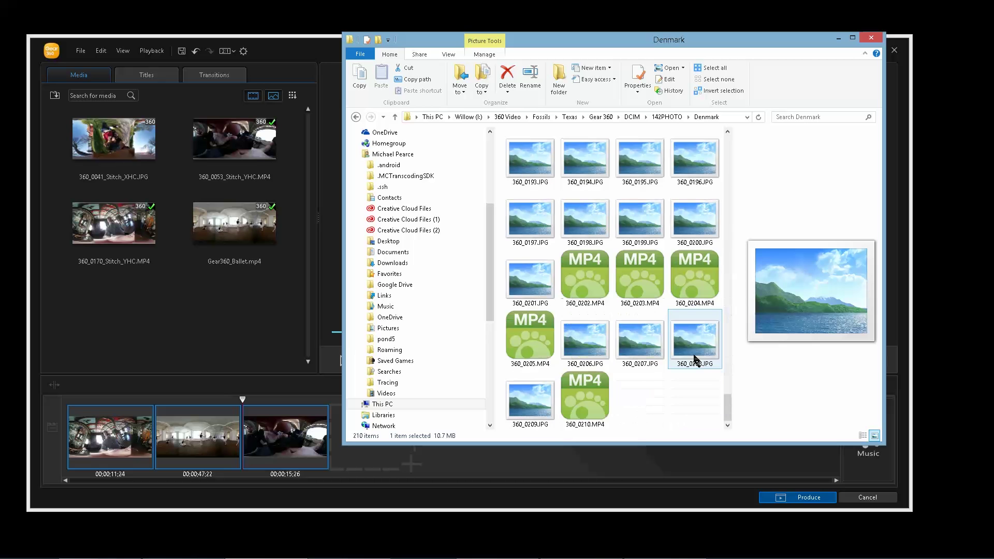
pyautogui.hotkey('ctrl', 'a')
pyautogui.moveTo(621, 206); pyautogui.dragTo(161, 309)
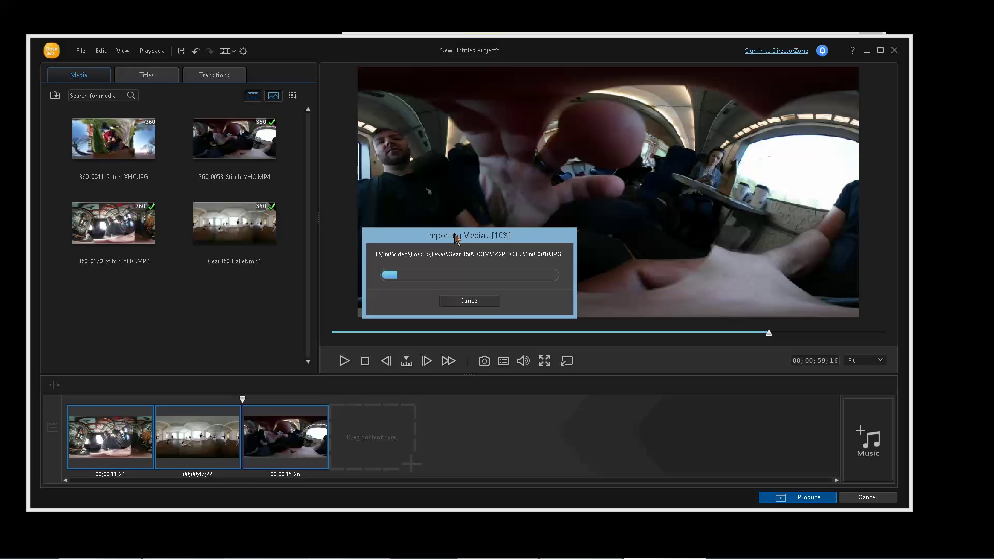
# - Preview the original 360_0198 photo from the Denmark folder full-screen
pyautogui.hotkey('alt', 'Tab')
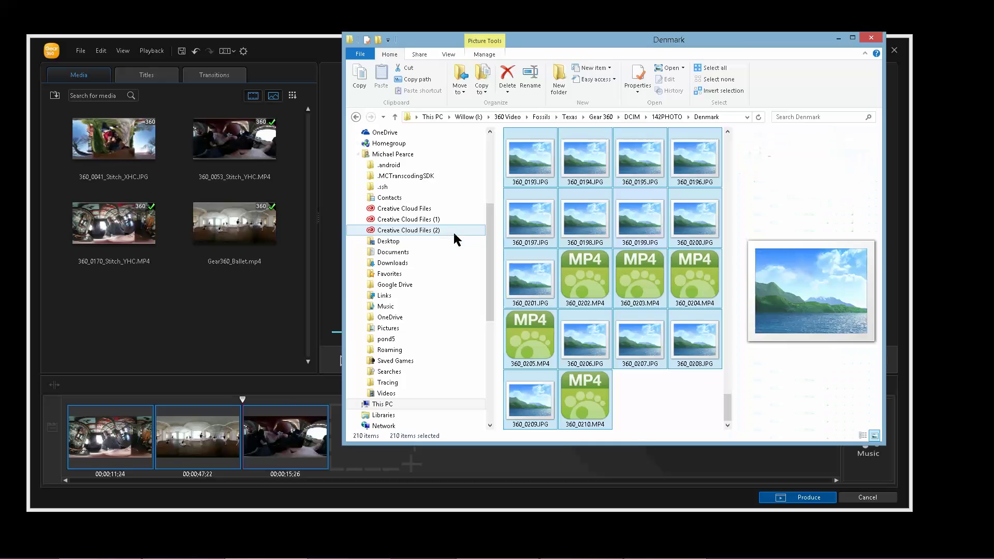
pyautogui.click(647, 377)
pyautogui.click(659, 348)
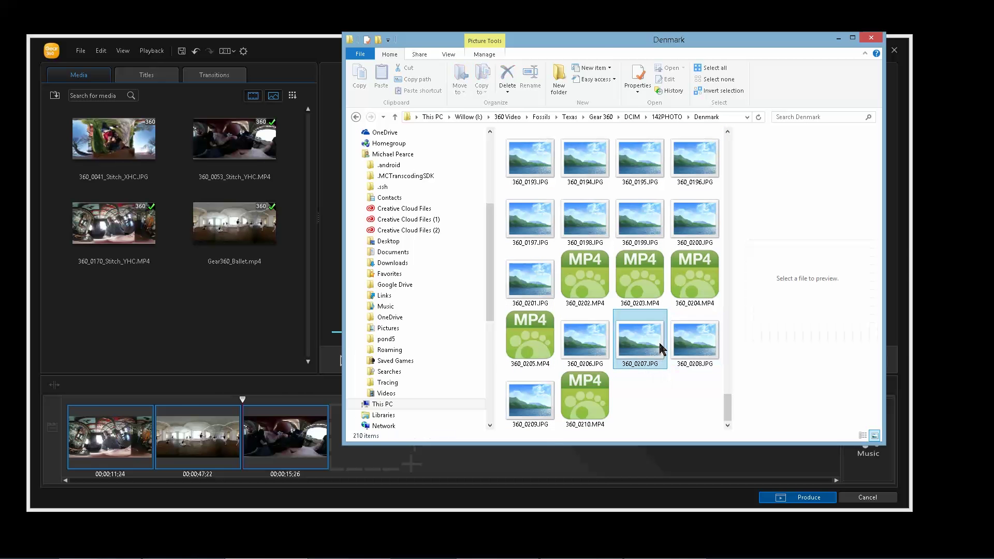
pyautogui.doubleClick(603, 224)
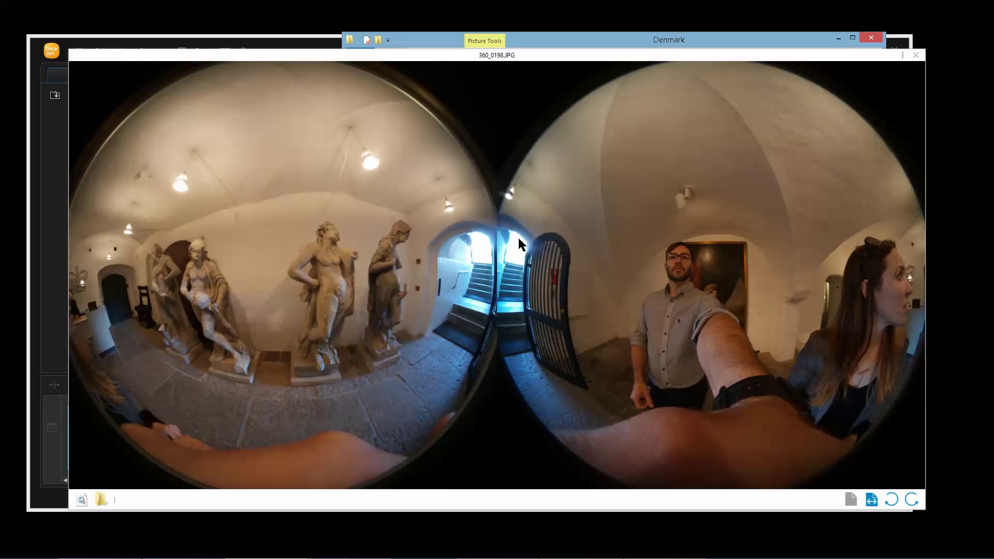
pyautogui.press('Escape')
# - Open 360_0001_Stitch_XHC.JPG from the 360 output folder in Photo Viewer
pyautogui.hotkey('alt', 'Tab')
pyautogui.hotkey('alt', 'Tab')
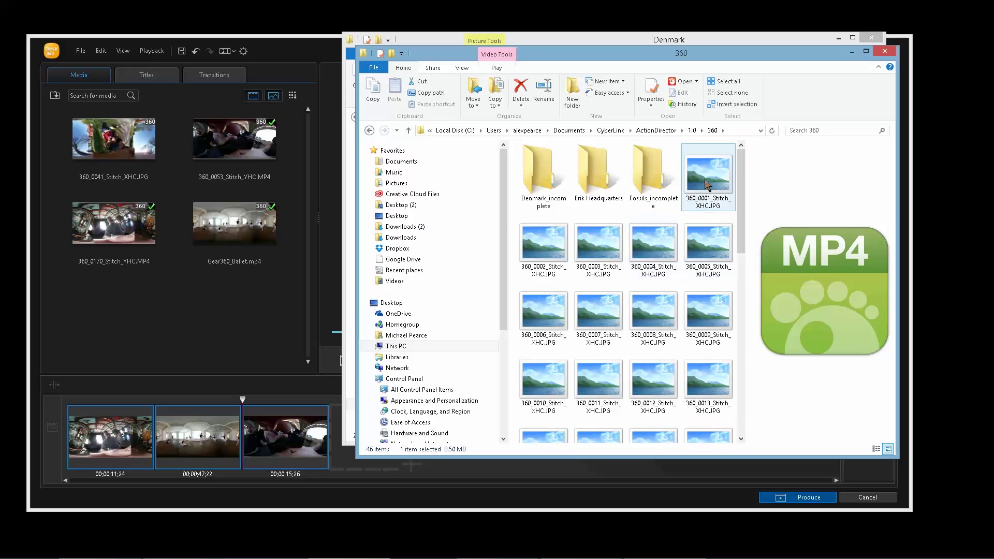
pyautogui.click(708, 181)
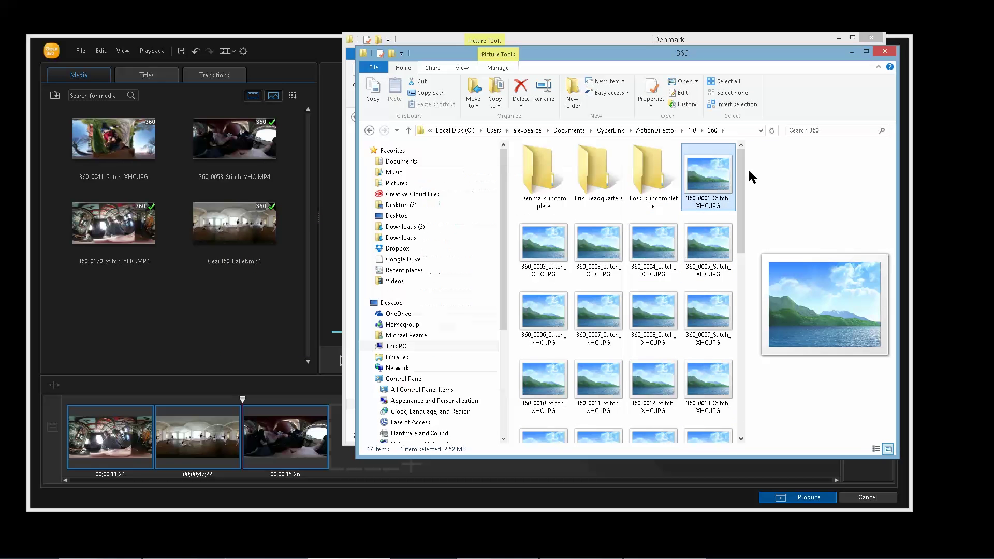
pyautogui.doubleClick(719, 171)
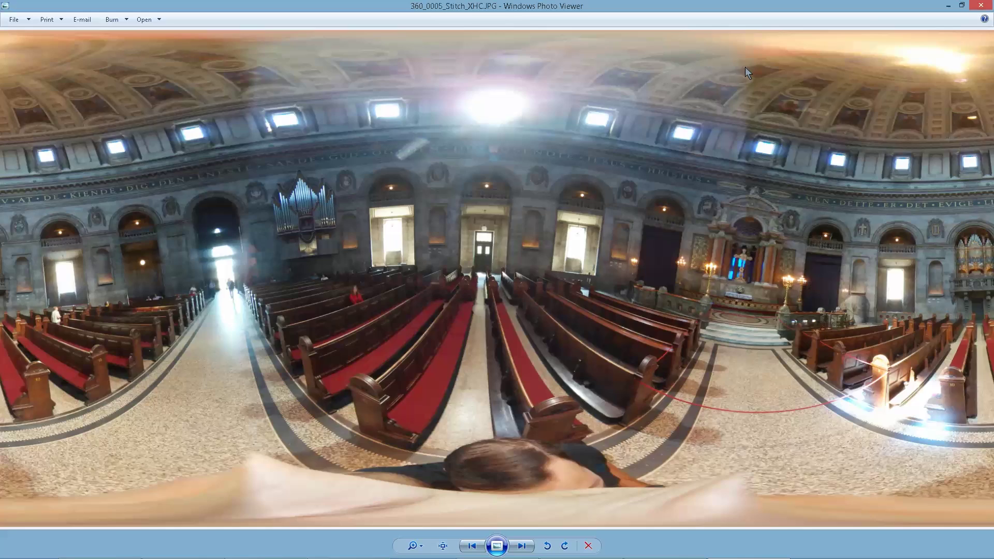
pyautogui.press('Right')
pyautogui.press('Right')
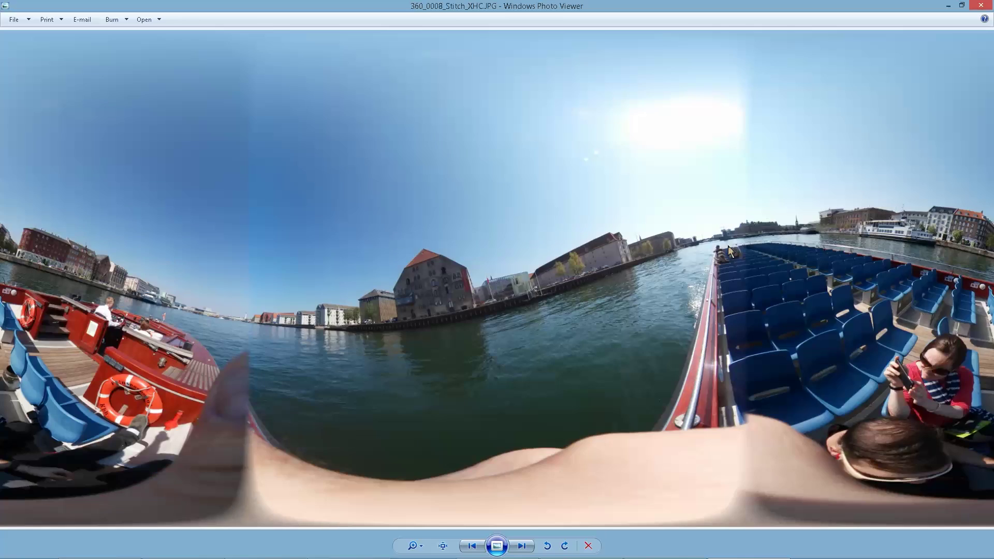
# - Step through the stitched boat-tour panoramas up to 360_0014, then close Photo Viewer
pyautogui.press('Right')
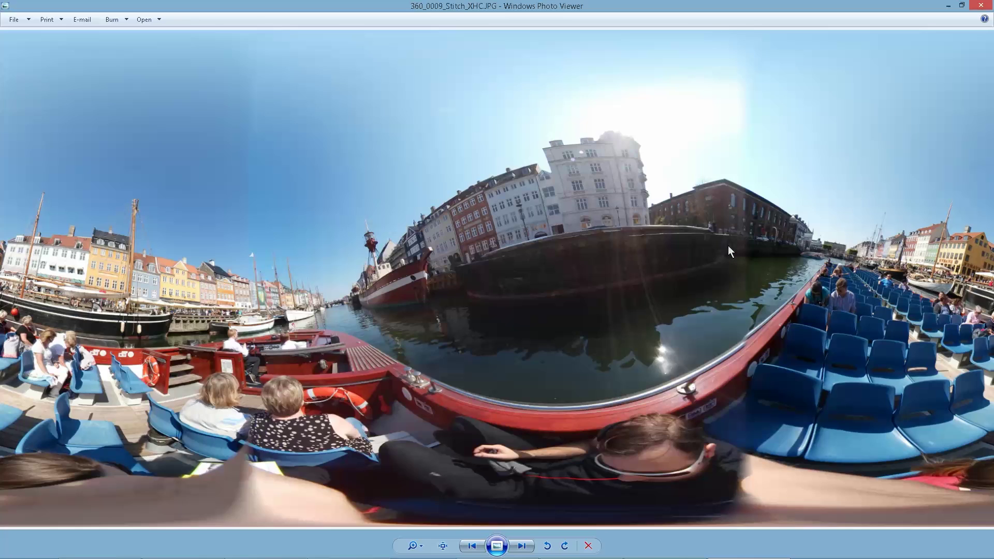
pyautogui.press('Right')
pyautogui.press('Right')
pyautogui.press('Right')
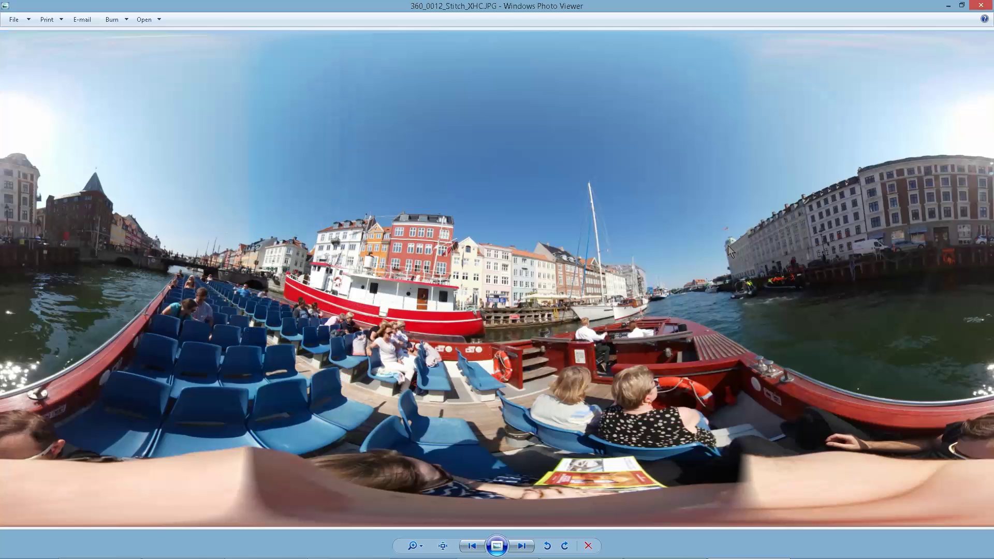
pyautogui.press('Right')
pyautogui.press('Right')
pyautogui.press('Left')
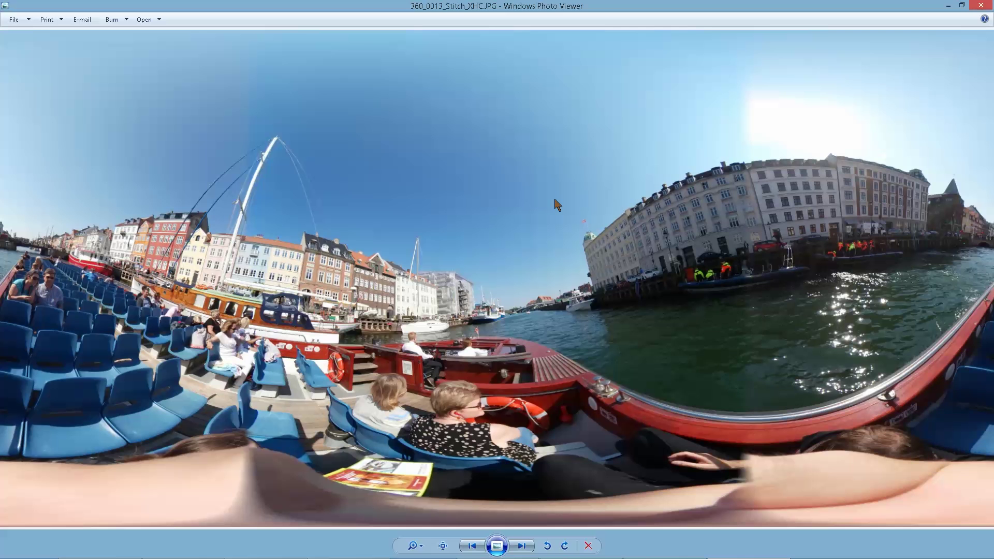
pyautogui.press('Right')
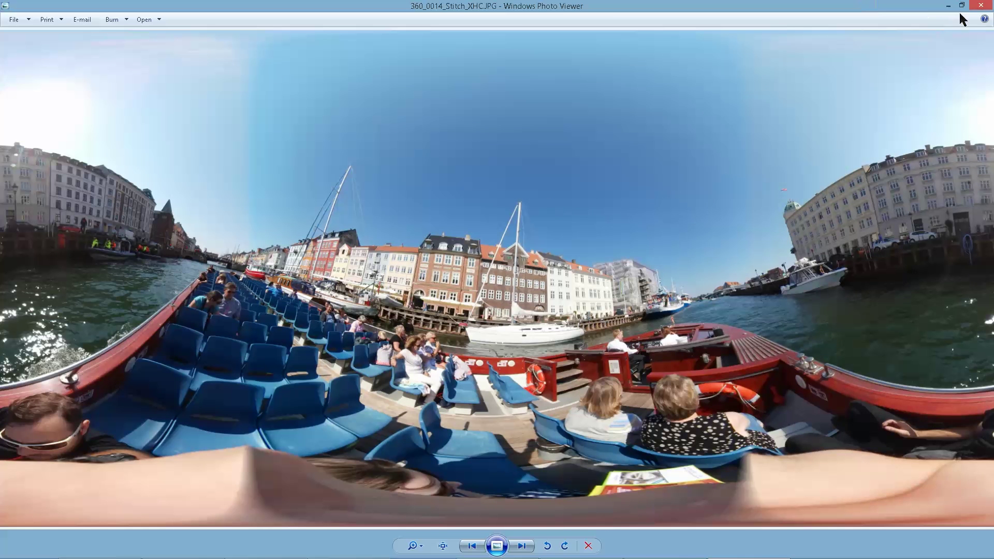
pyautogui.click(981, 5)
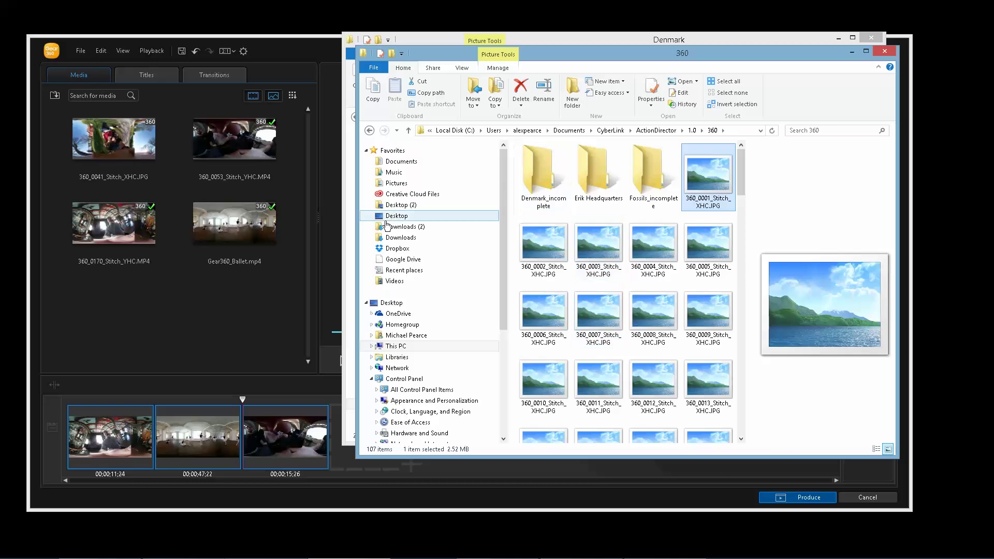
# - Check the Importing Media progress in ActionDirector, then return to the 360 output folder
pyautogui.click(247, 287)
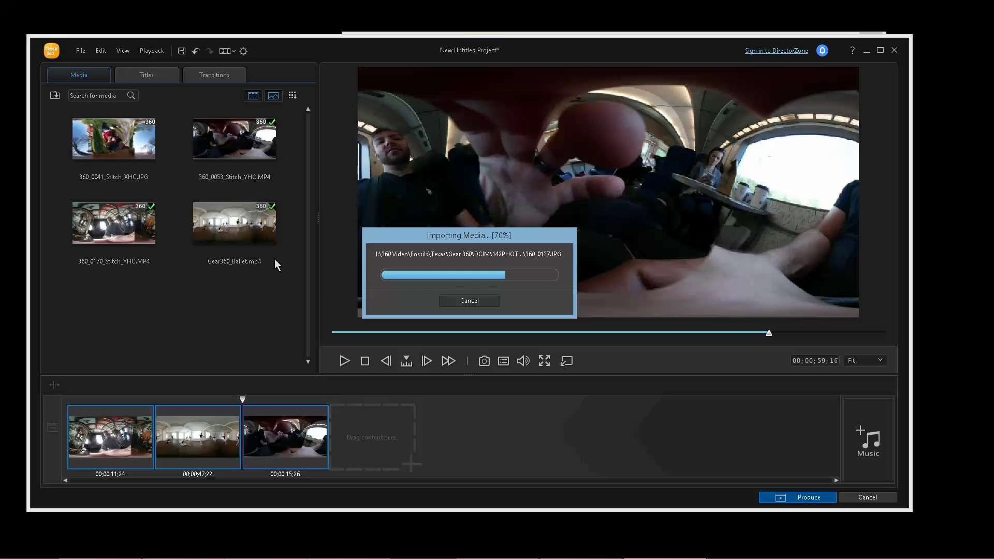
pyautogui.hotkey('alt', 'Tab')
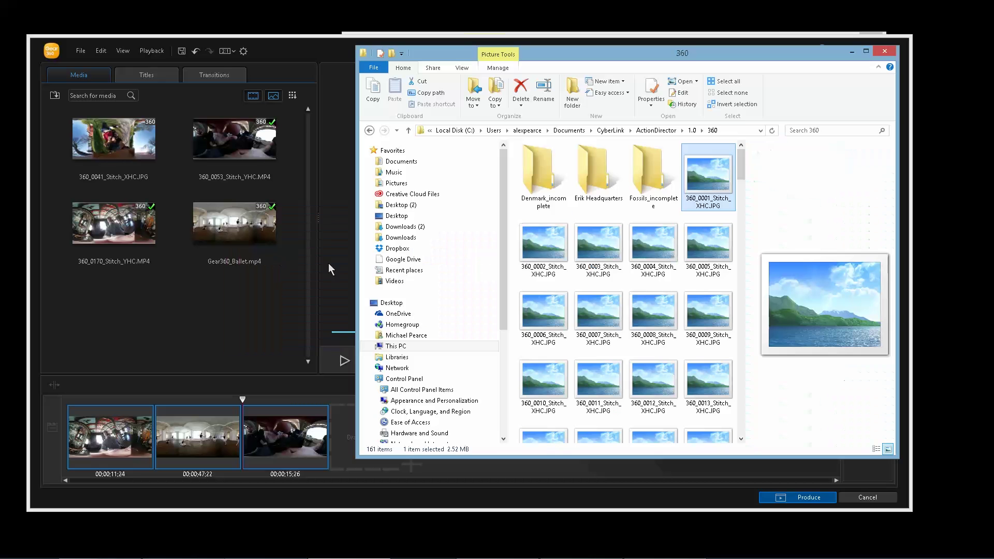